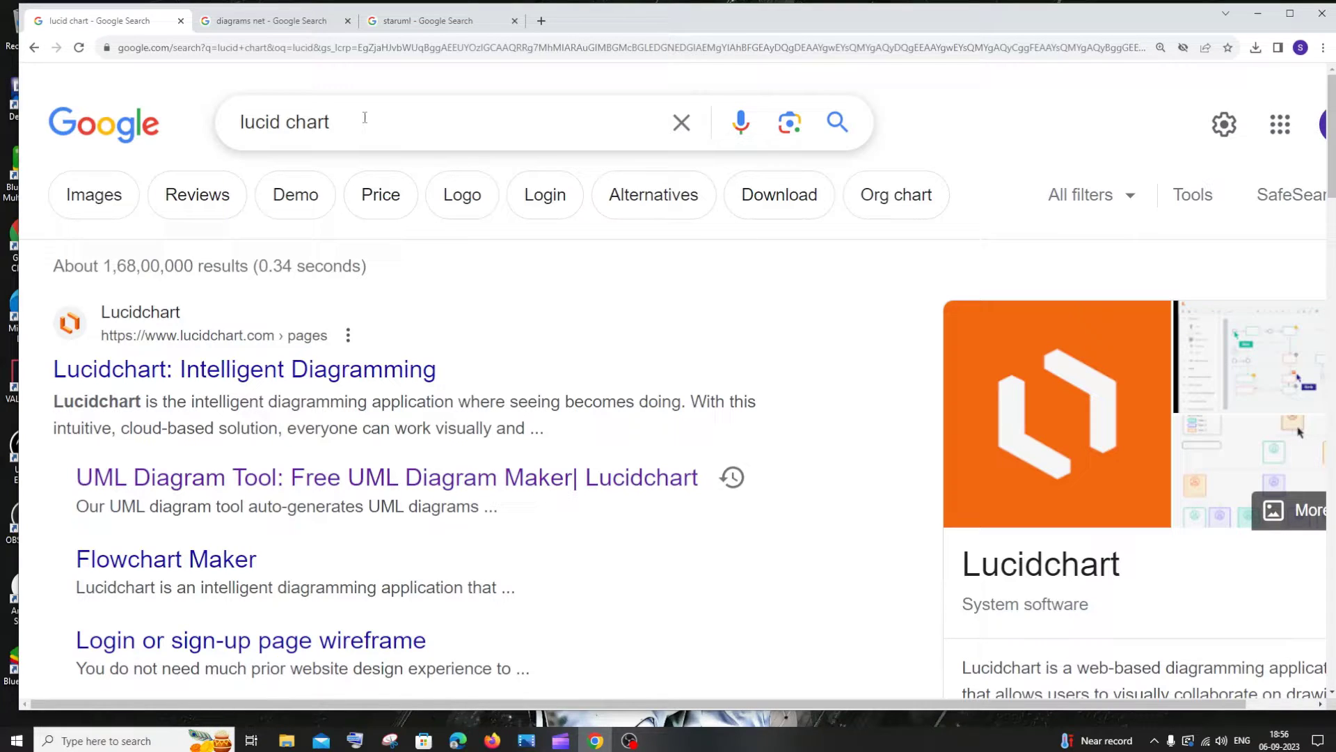
# - Select the 'lucid chart' search query and scroll down the results
pyautogui.moveTo(365, 118); pyautogui.dragTo(236, 122)
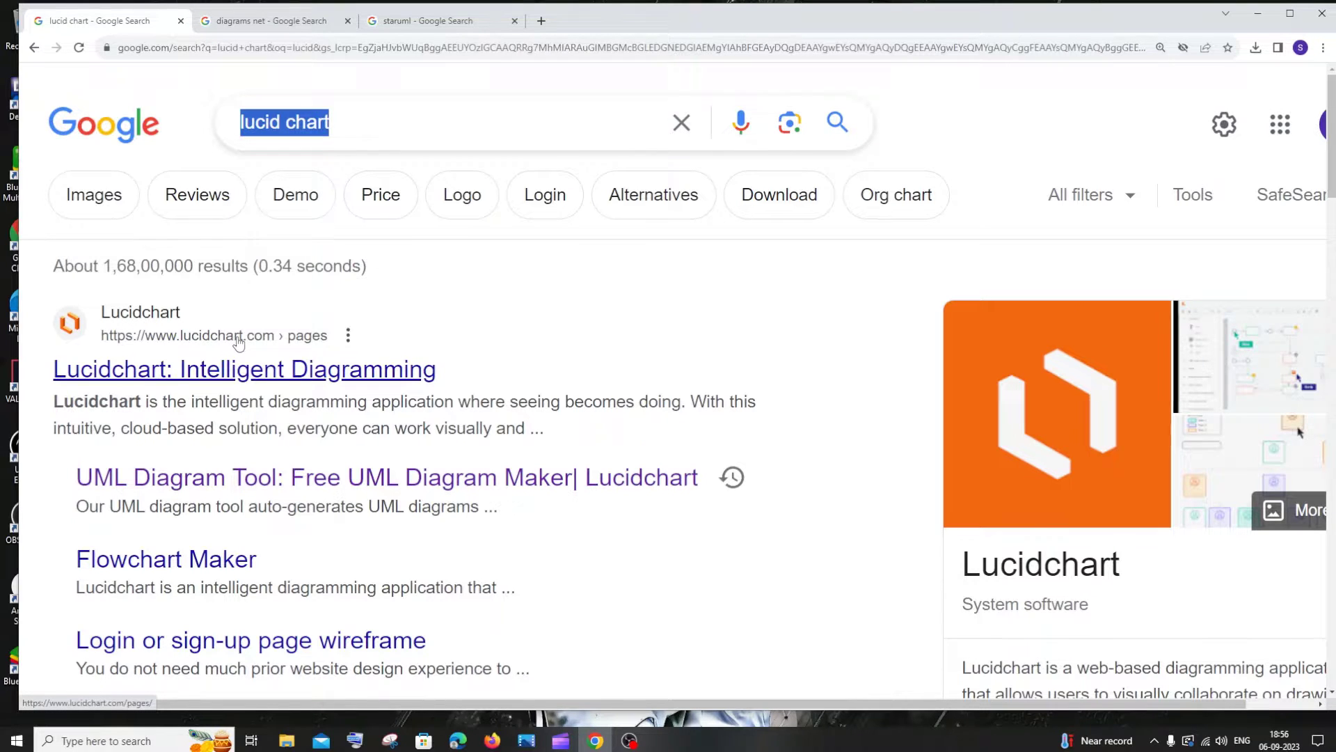
pyautogui.scroll(-1, 238, 343)
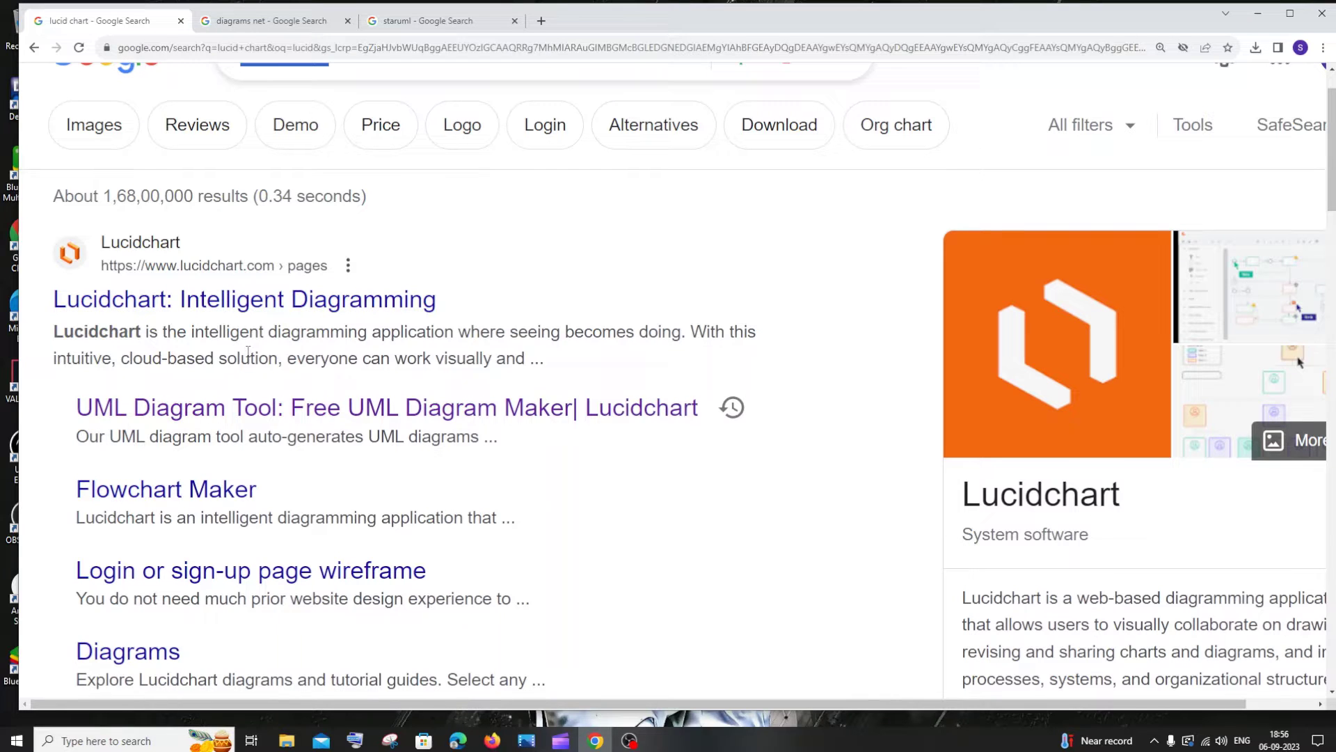
# - Open Lucidchart from the results, enlarge the page, and create a Blank Lucidchart Document
pyautogui.click(176, 407)
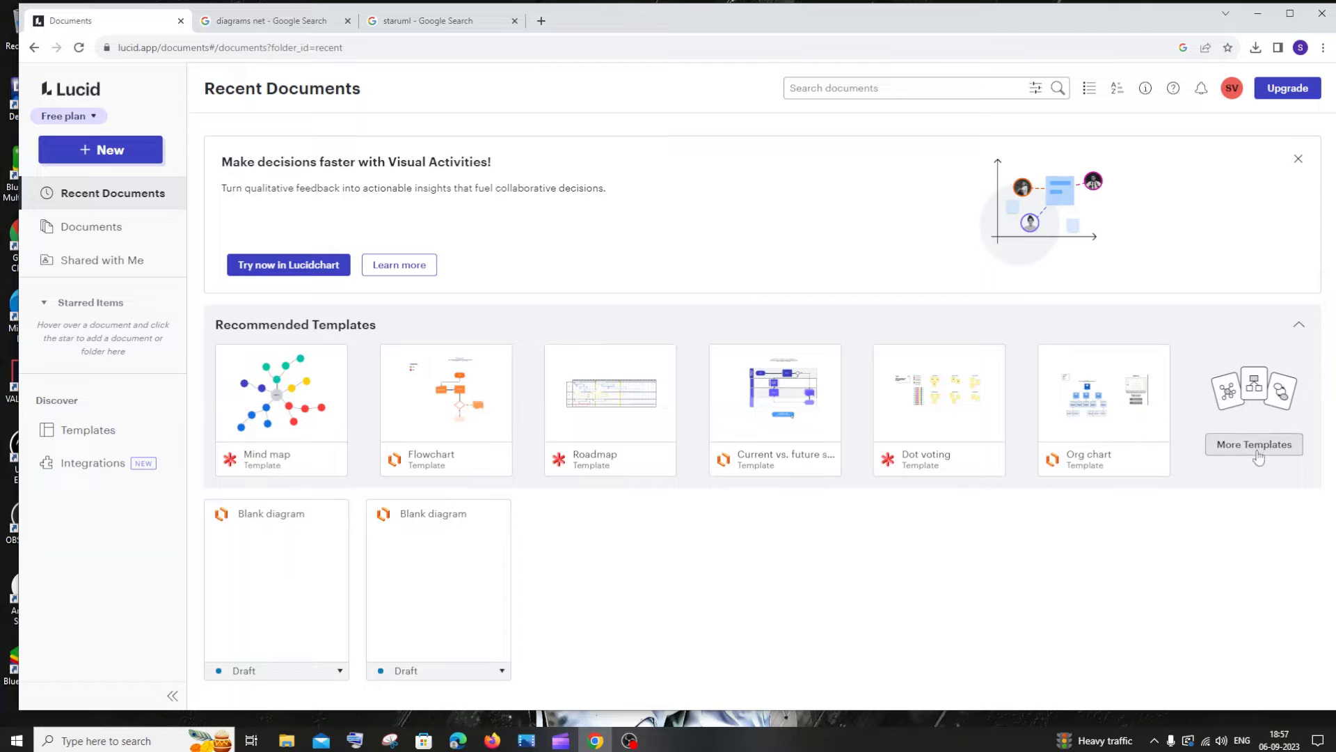
pyautogui.hotkey('ctrl', '+')
pyautogui.hotkey('ctrl', '+')
pyautogui.hotkey('ctrl', '+')
pyautogui.hotkey('ctrl', '+')
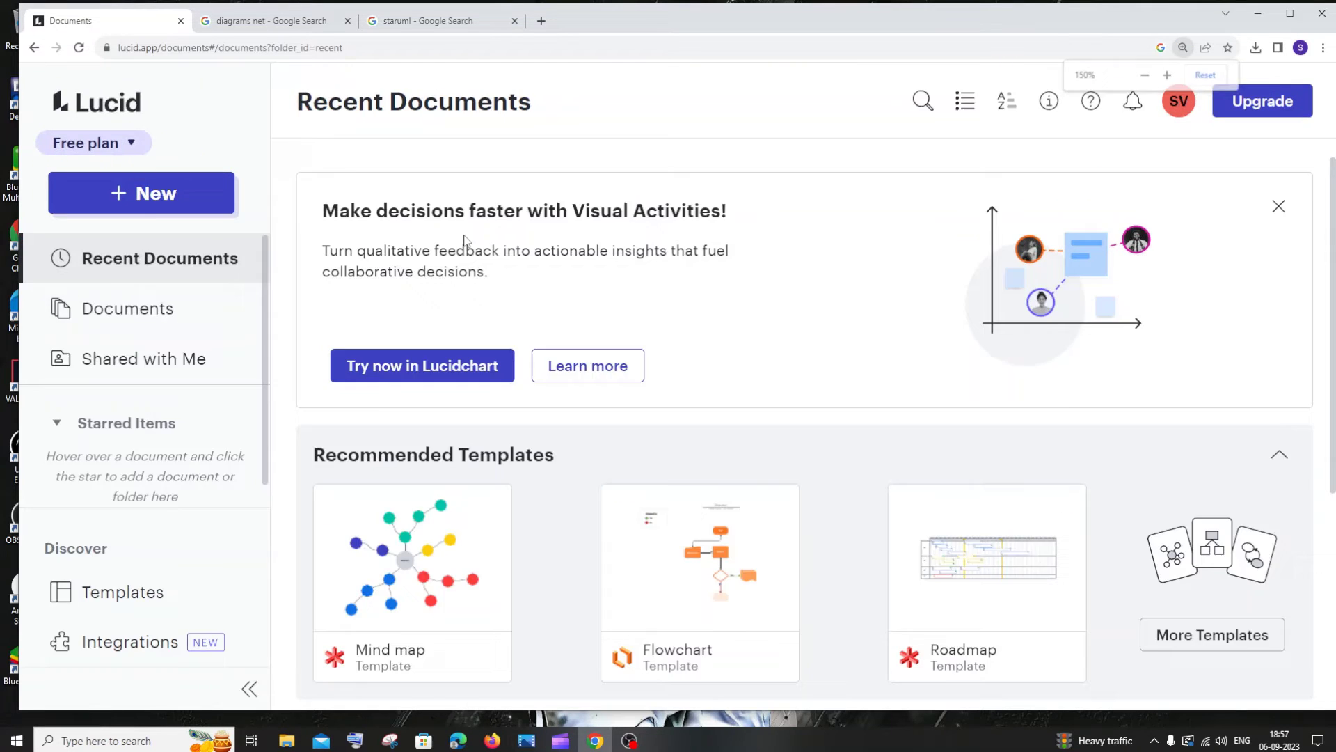
pyautogui.click(157, 223)
pyautogui.moveTo(161, 271)
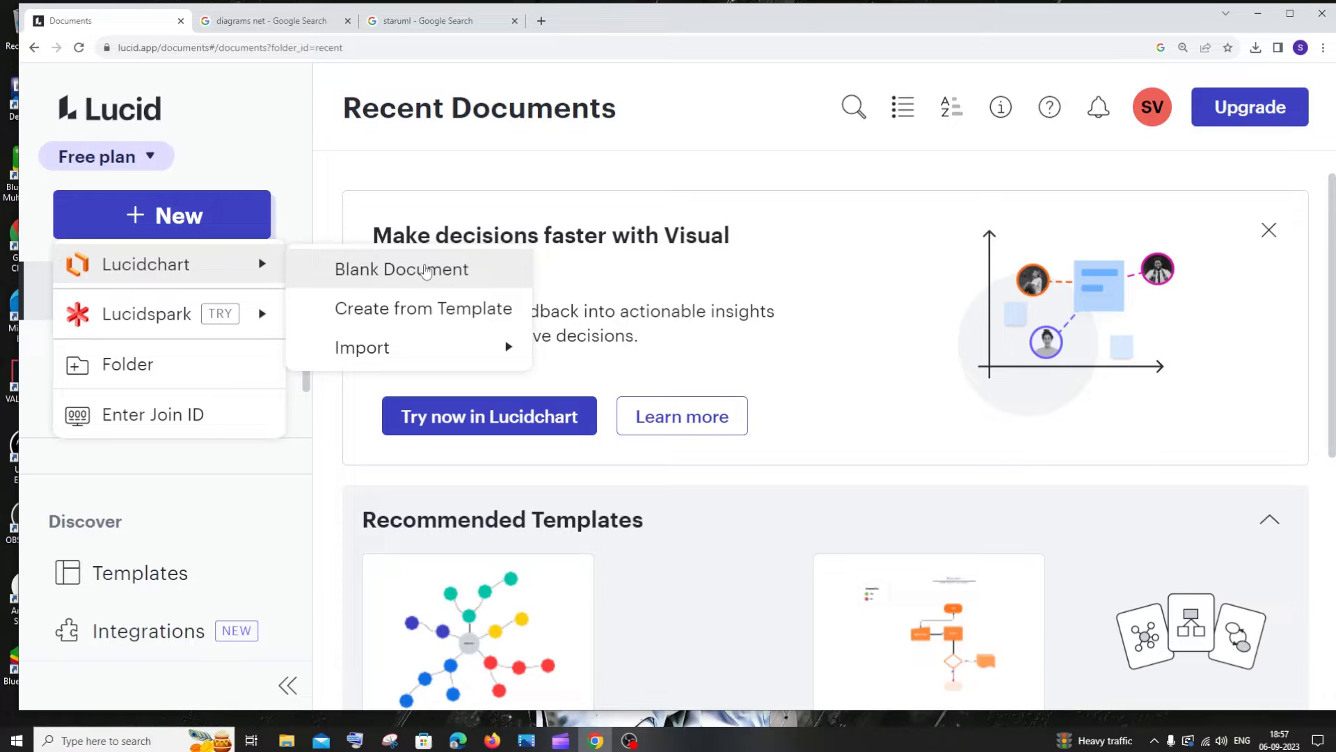
pyautogui.click(427, 270)
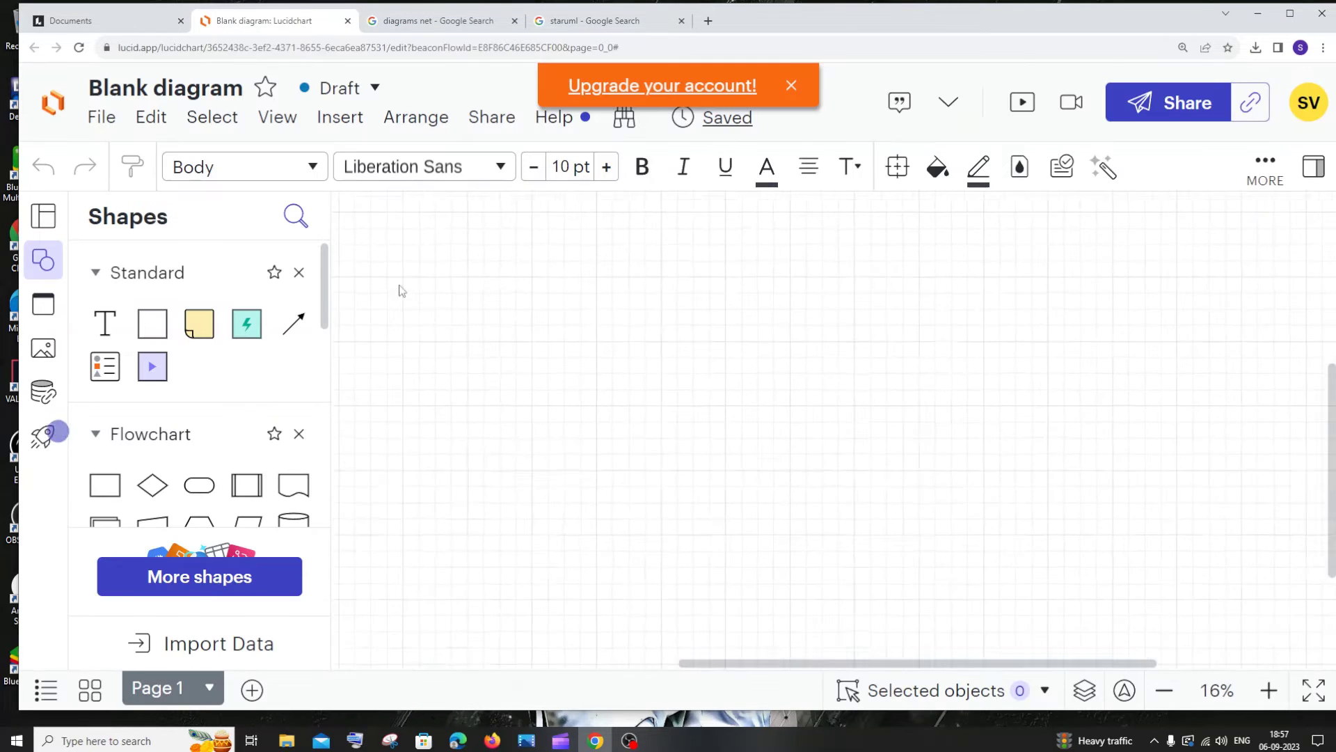
# - Dismiss the upgrade notice, reset page zoom to 100%, and browse the Shapes library
pyautogui.click(793, 85)
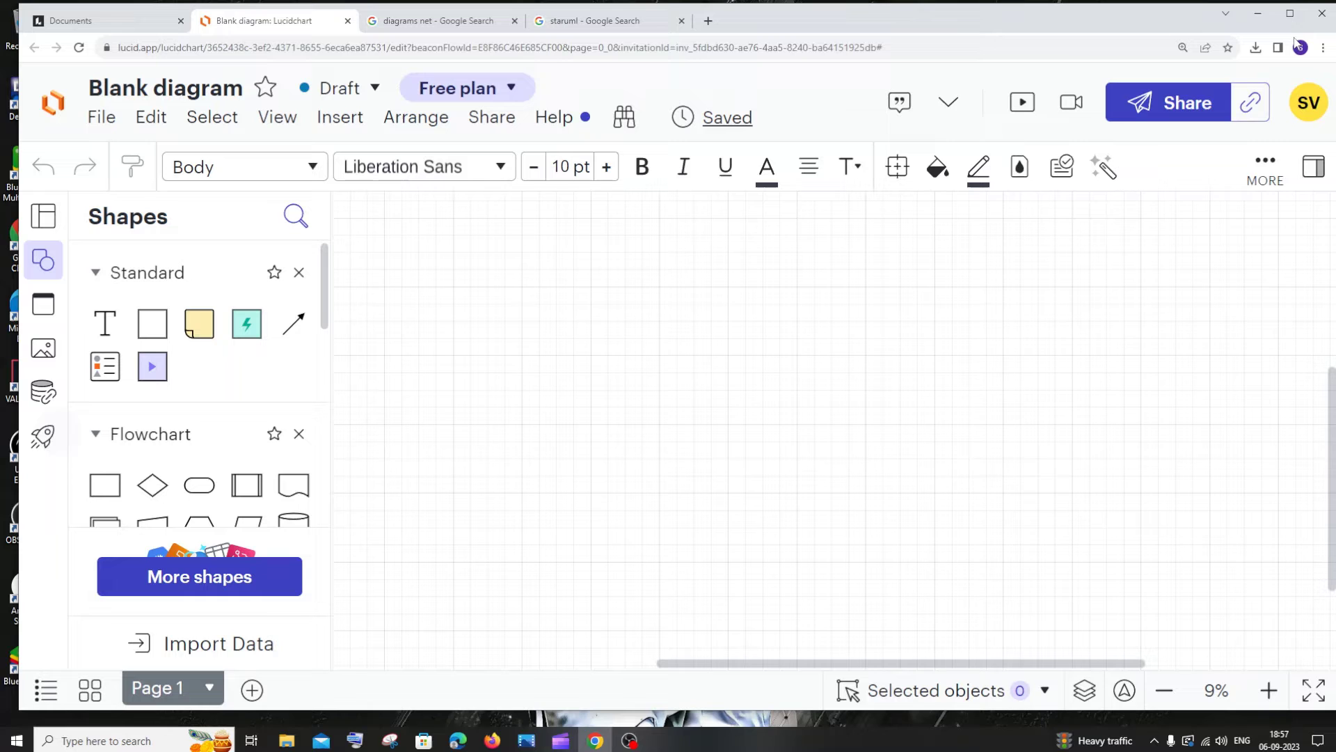
pyautogui.click(1323, 48)
pyautogui.click(1225, 210)
pyautogui.click(1224, 210)
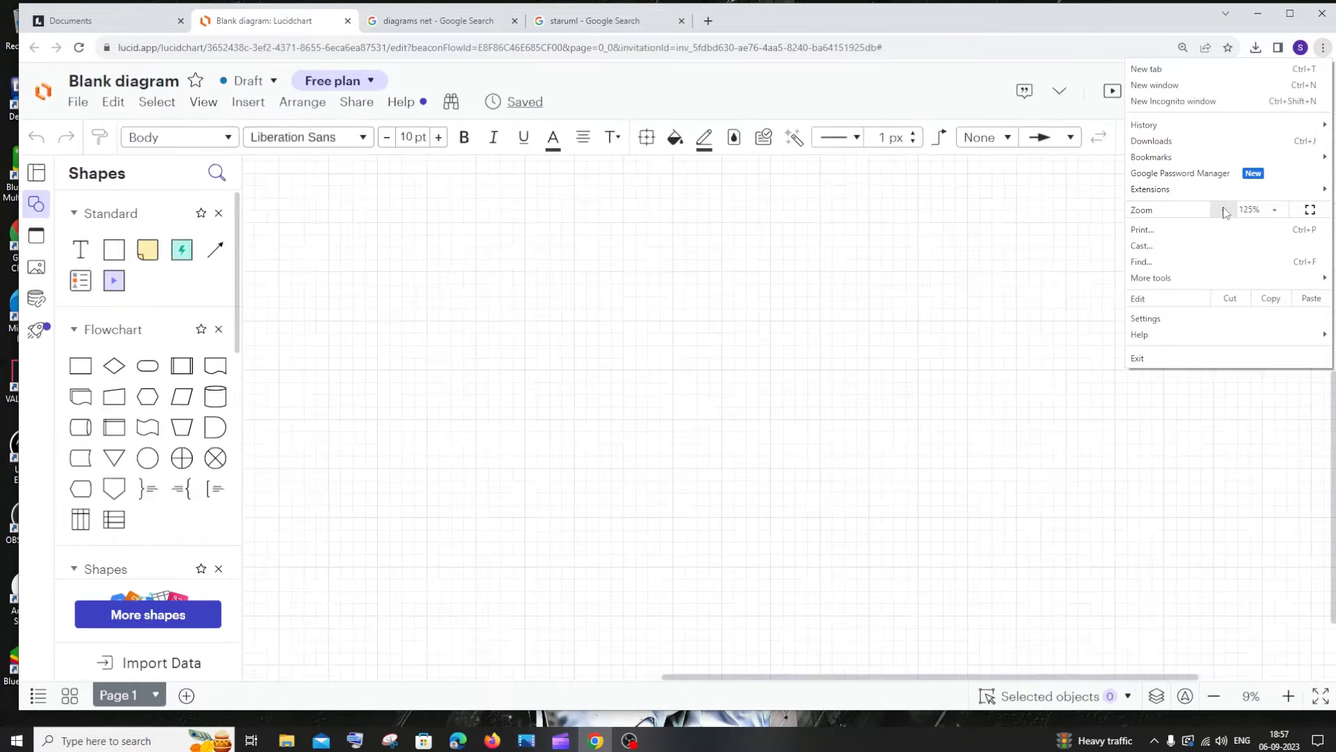
pyautogui.click(1225, 210)
pyautogui.click(1225, 210)
pyautogui.click(491, 255)
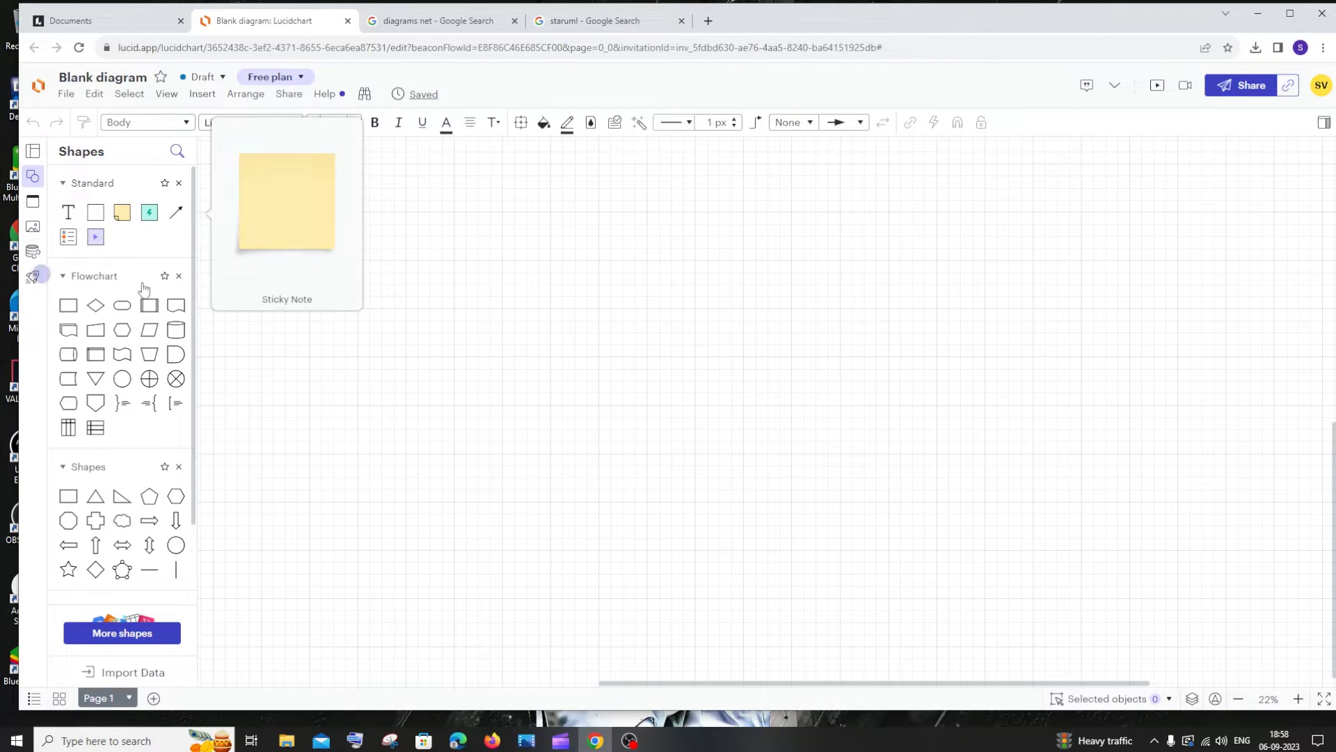
pyautogui.scroll(-2, 138, 356)
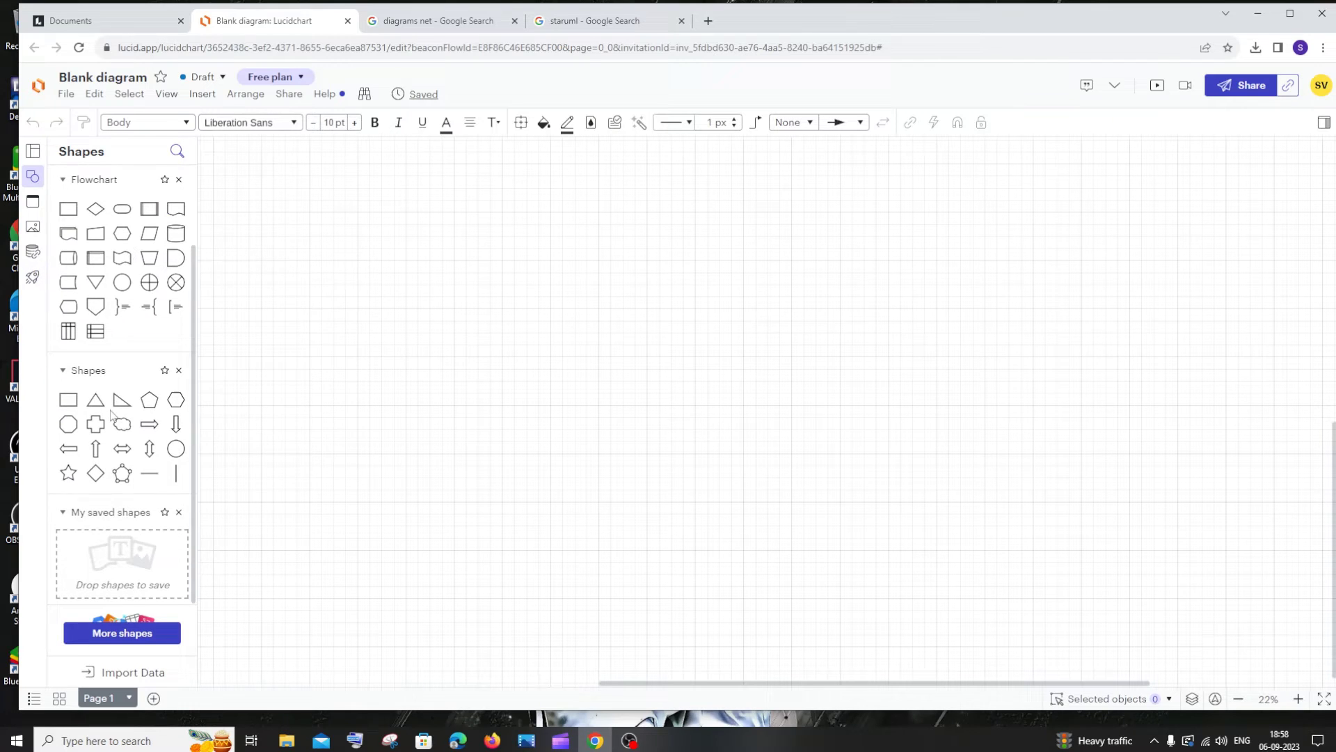
pyautogui.scroll(2, 113, 416)
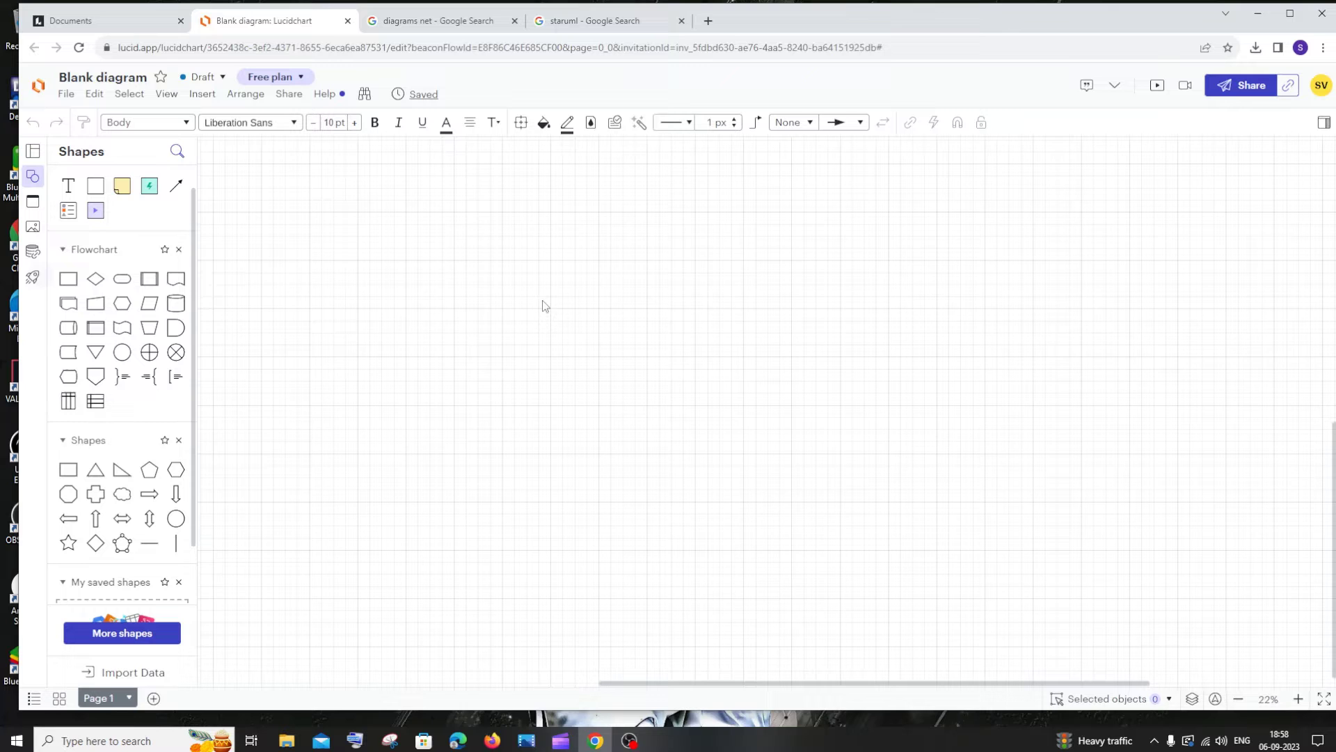
# - Pick the Flowchart template from the Insert > Template gallery
pyautogui.click(199, 97)
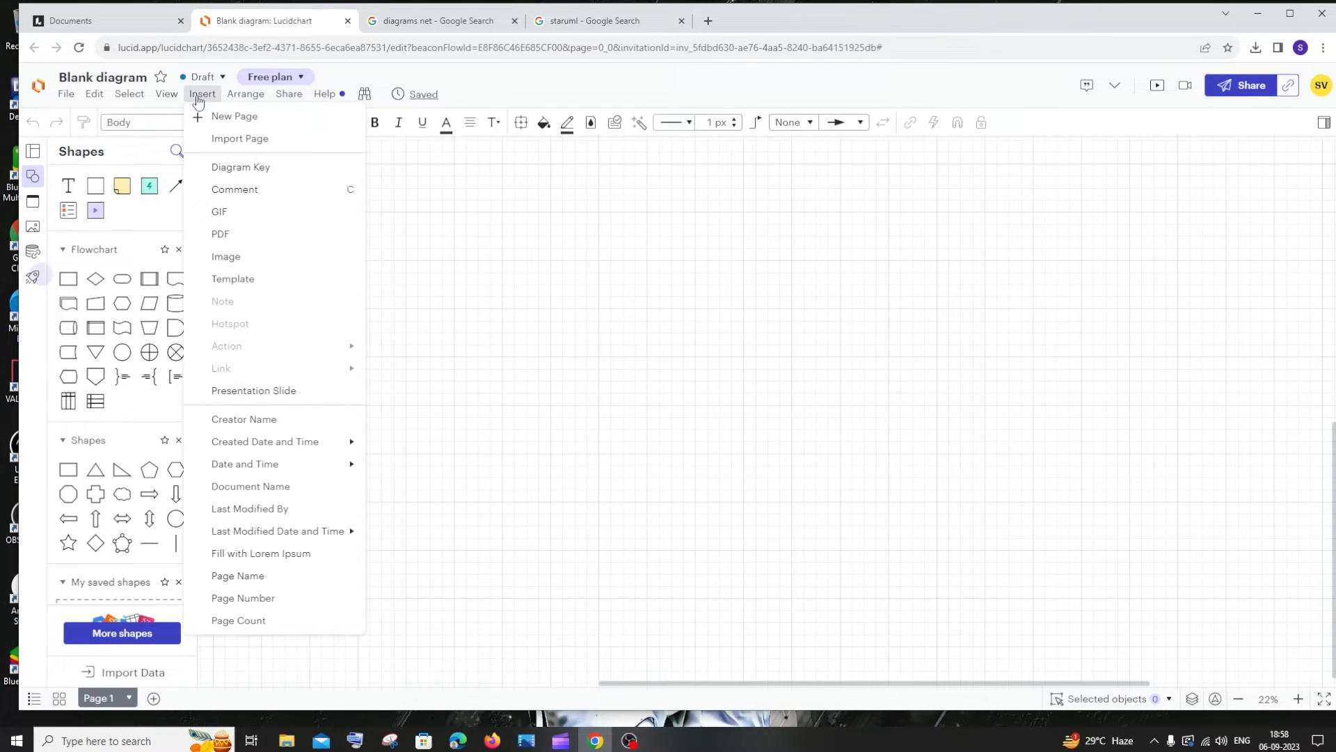
pyautogui.click(250, 279)
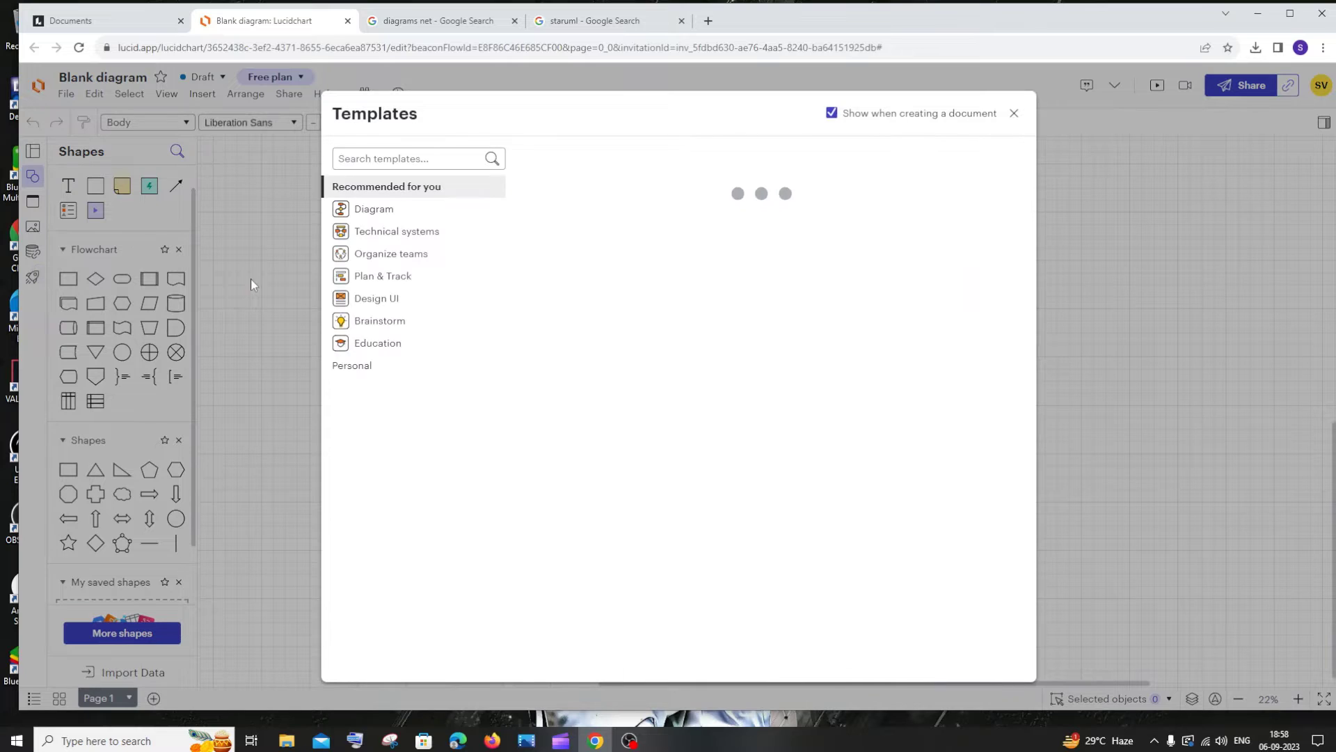
pyautogui.scroll(-2, 762, 279)
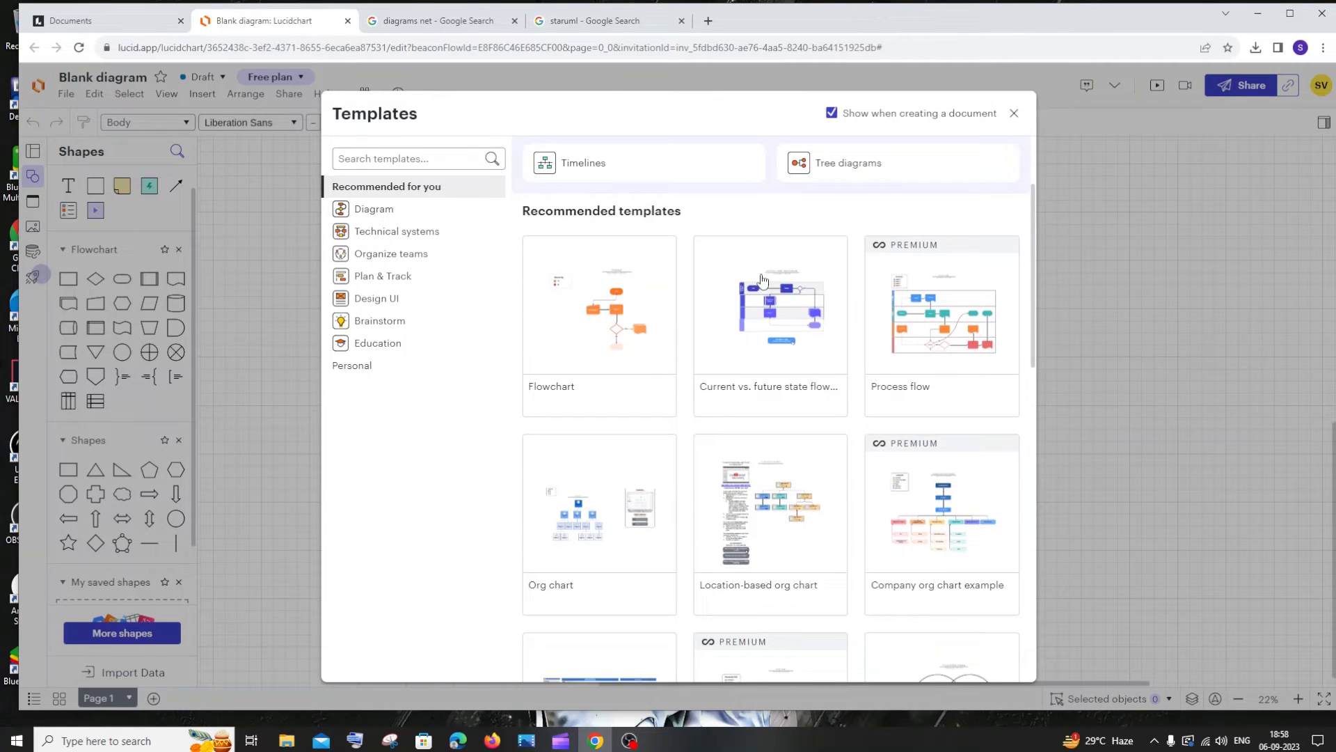
pyautogui.scroll(-1, 762, 279)
pyautogui.scroll(-2, 762, 383)
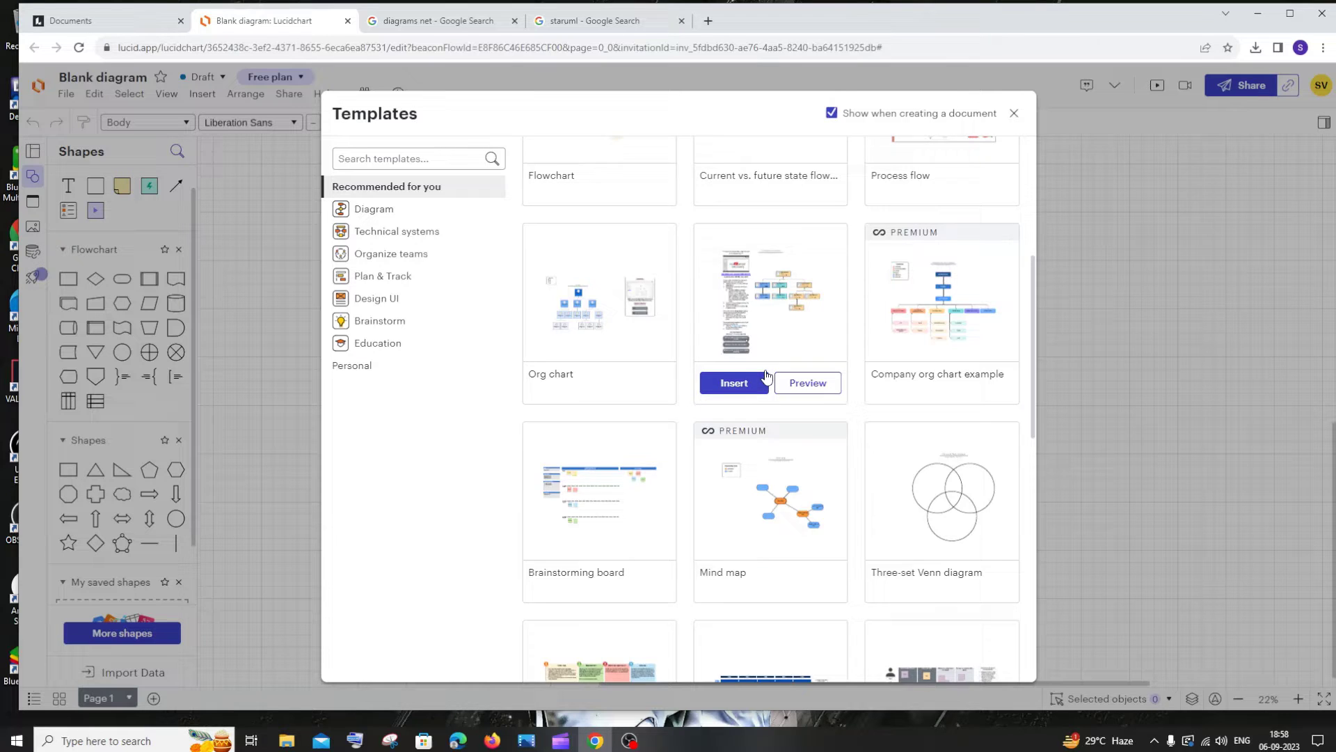
pyautogui.scroll(2, 766, 376)
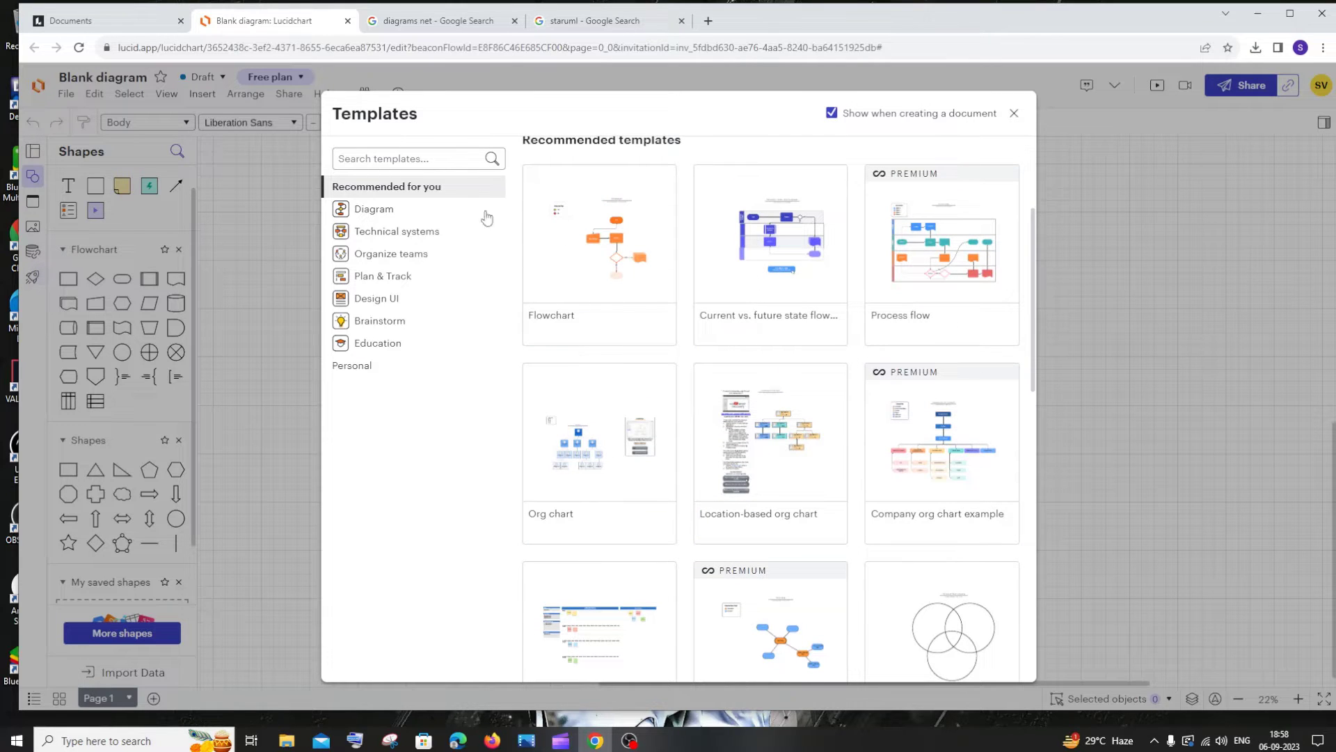
pyautogui.moveTo(584, 333)
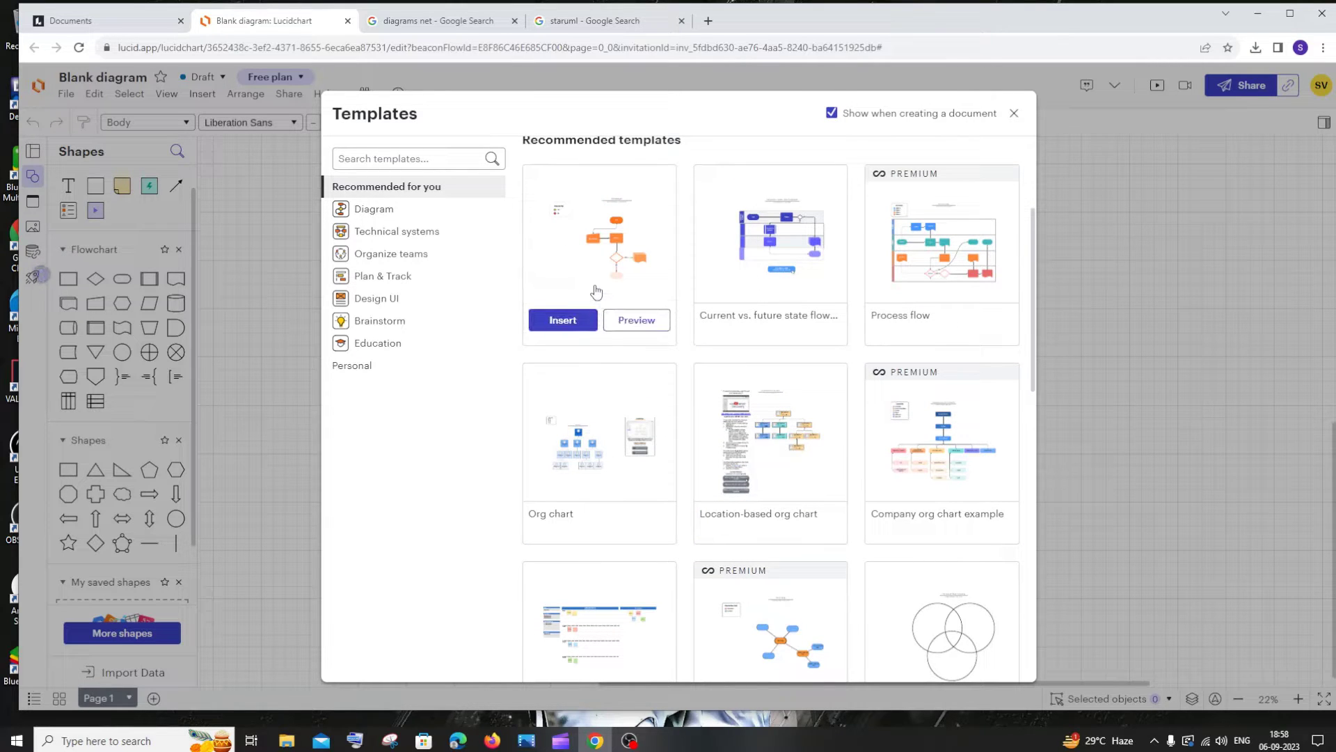
pyautogui.click(571, 329)
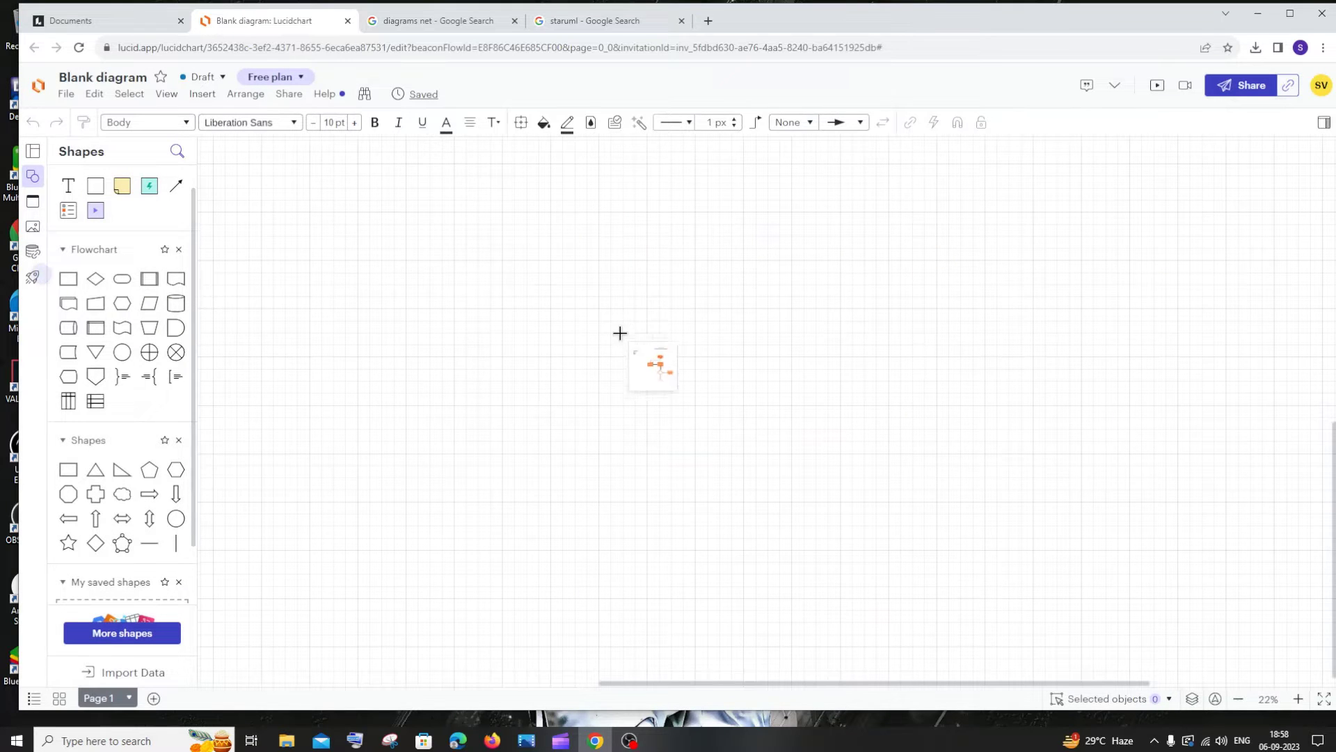
# - Drop the Flowchart template onto the blank canvas
pyautogui.click(586, 276)
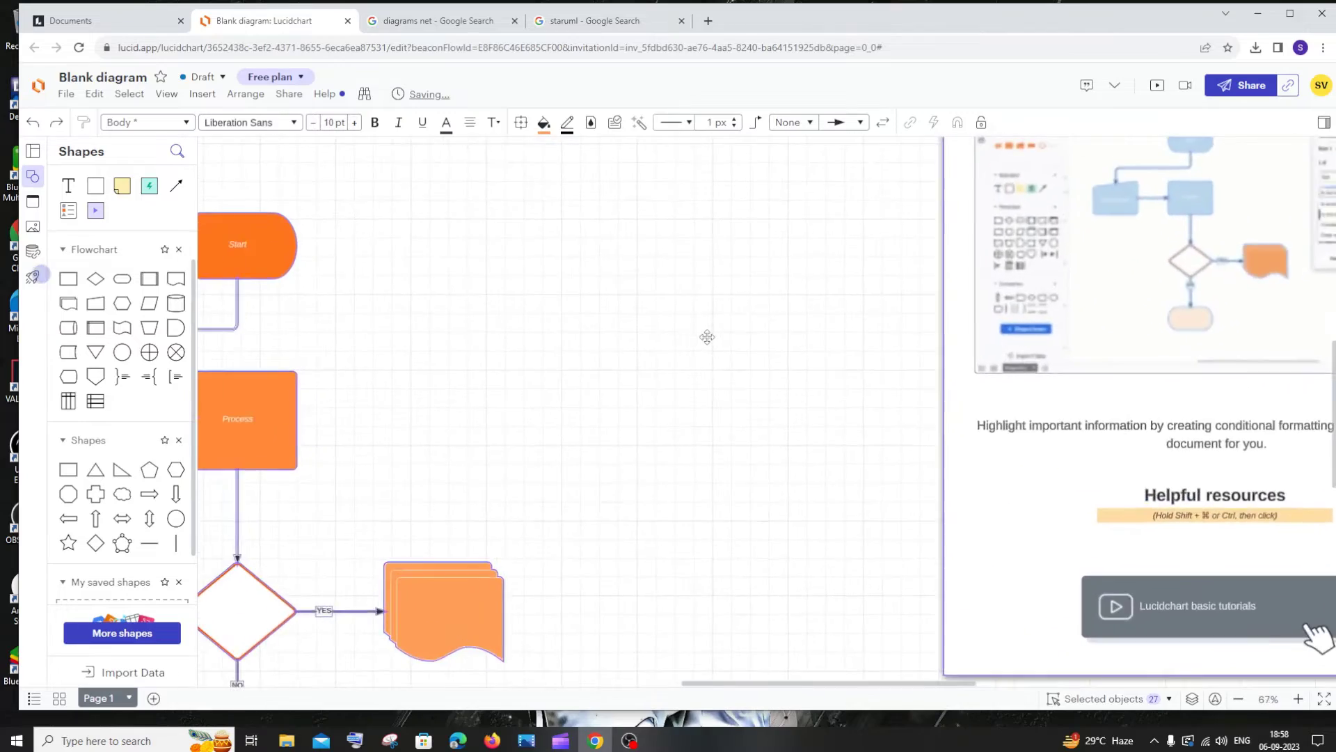
pyautogui.scroll(-5, 707, 337)
pyautogui.scroll(2, 707, 337)
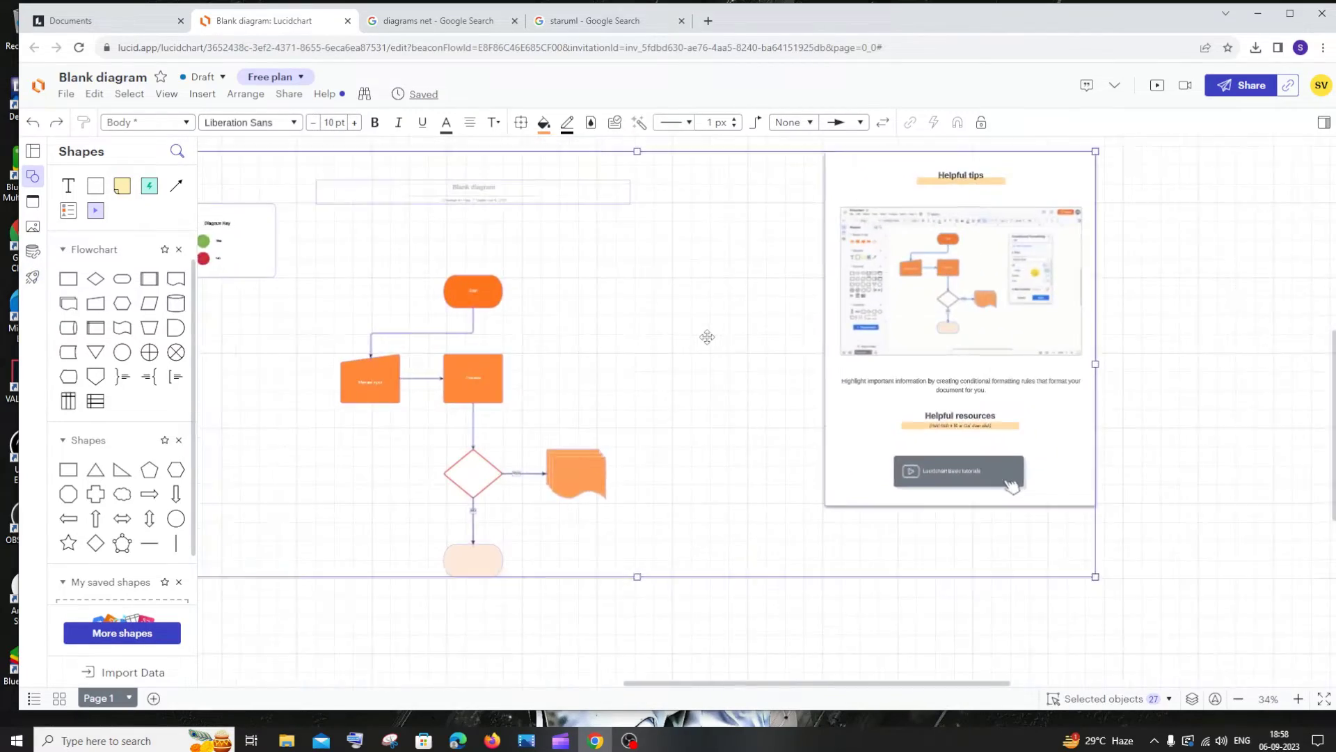
pyautogui.scroll(6, 514, 318)
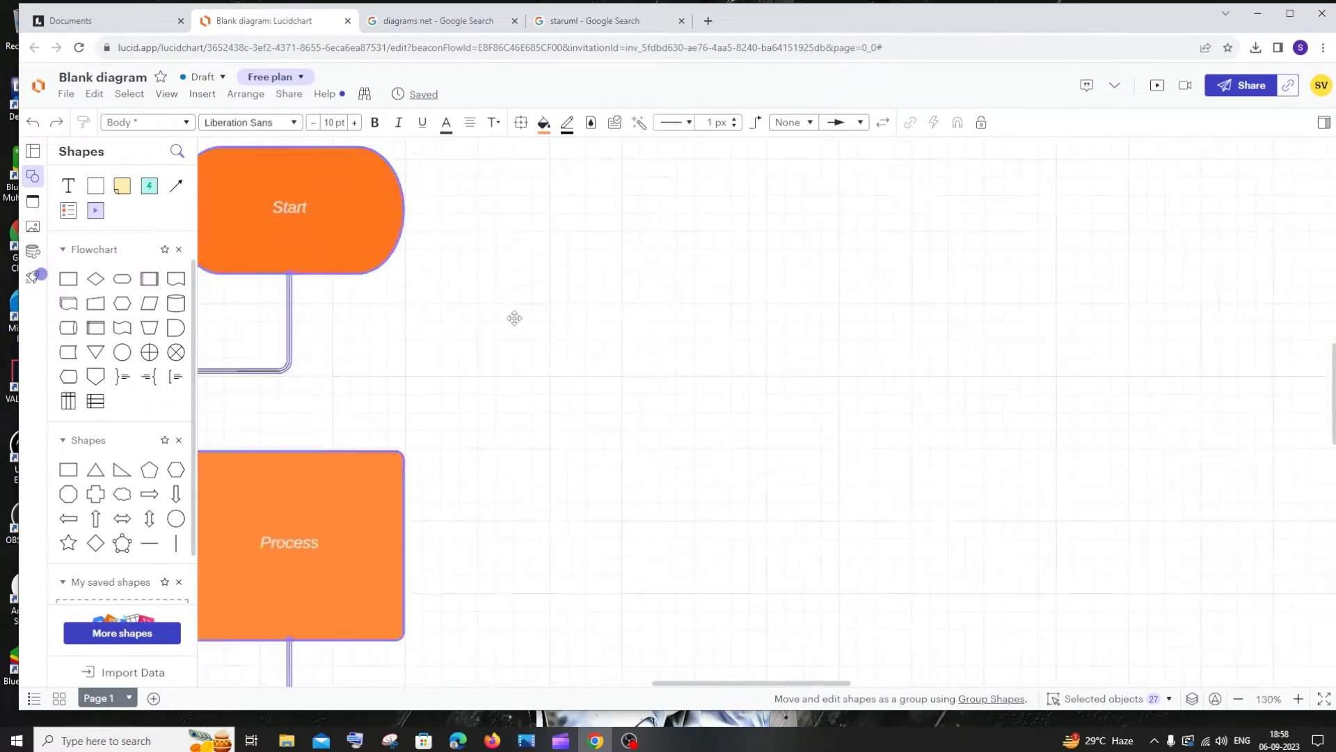
pyautogui.scroll(-1, 514, 318)
# - Shift the flowchart right and edit the Process shape's label text
pyautogui.moveTo(417, 343); pyautogui.dragTo(601, 344)
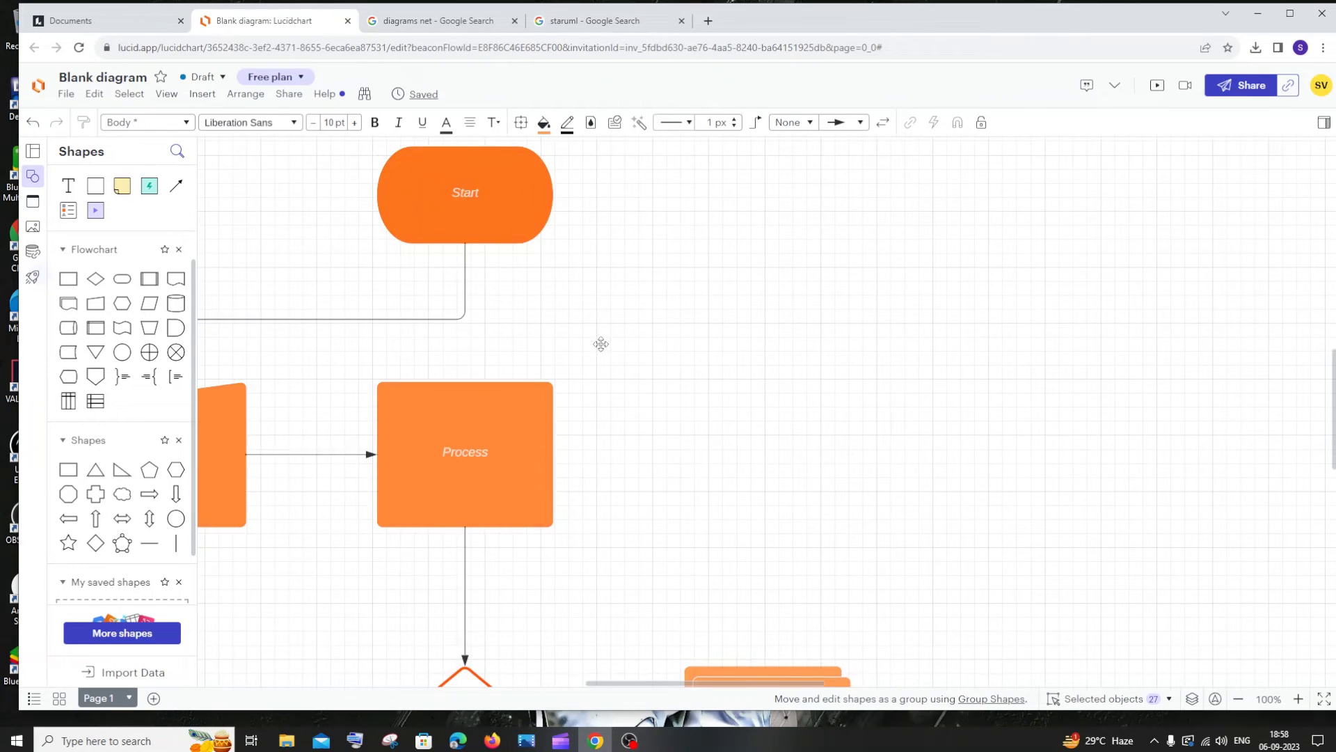
pyautogui.doubleClick(465, 454)
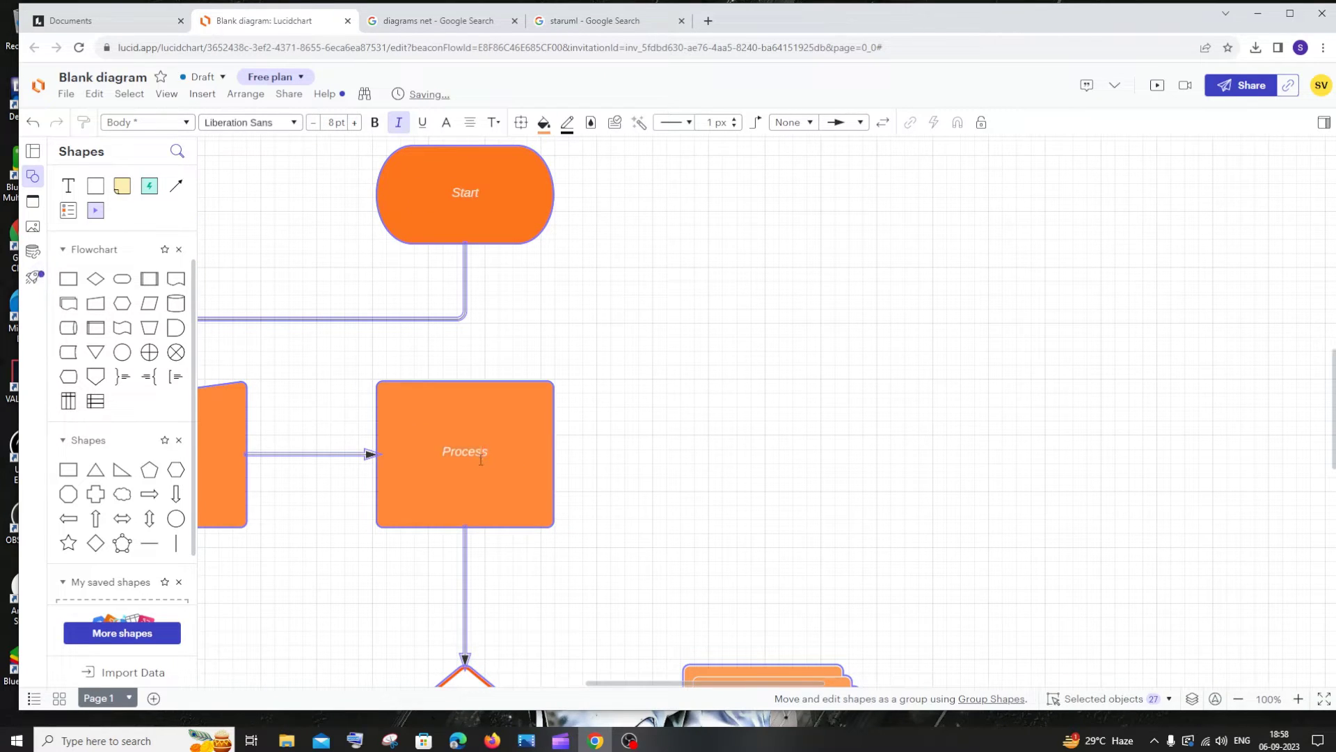
pyautogui.scroll(-5, 481, 460)
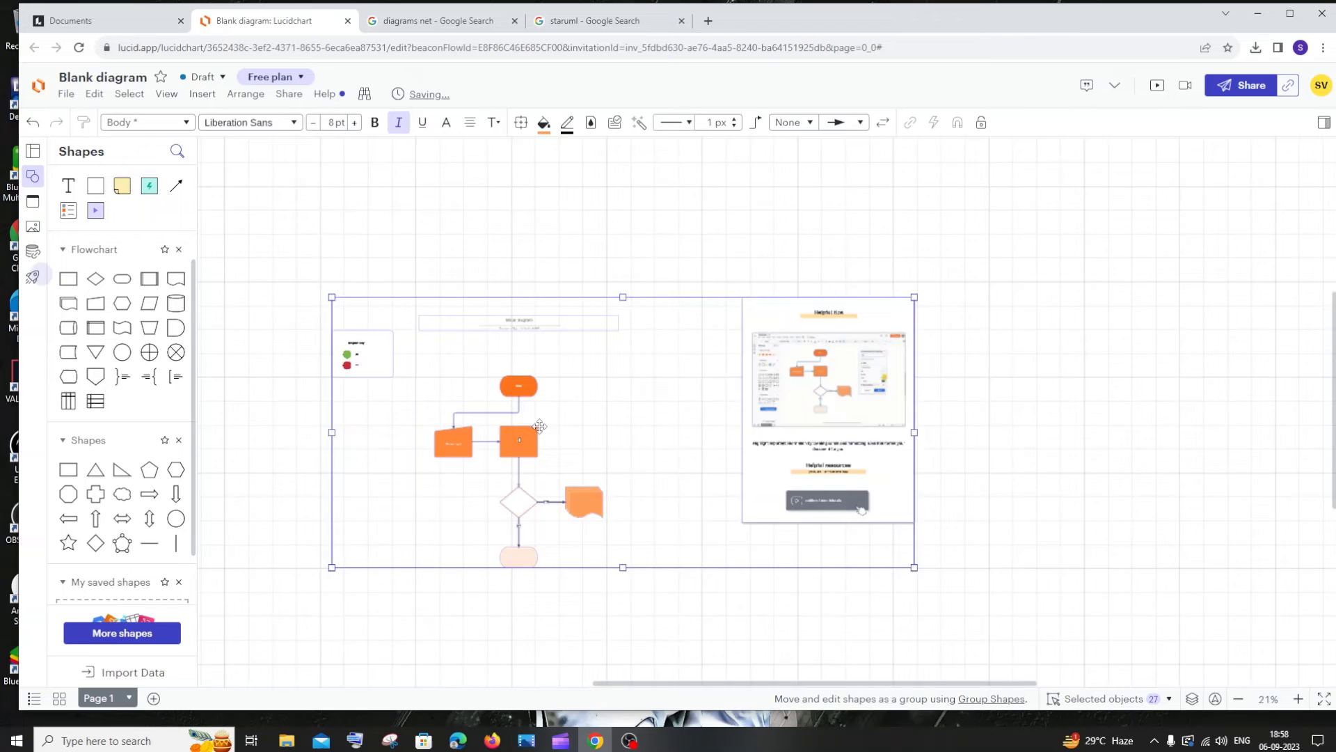
pyautogui.scroll(3, 549, 417)
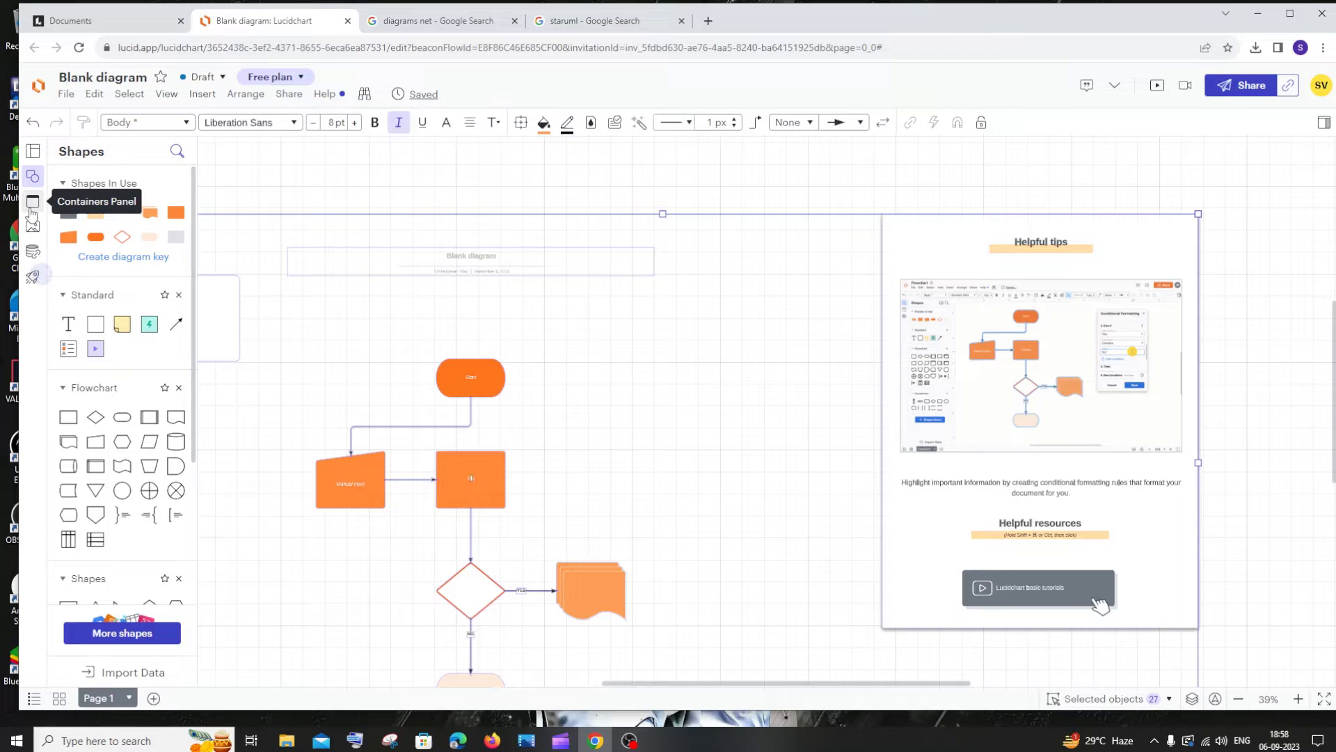
# - Preview the Container, Image search and Linked data libraries, then switch to the diagrams net results
pyautogui.click(31, 209)
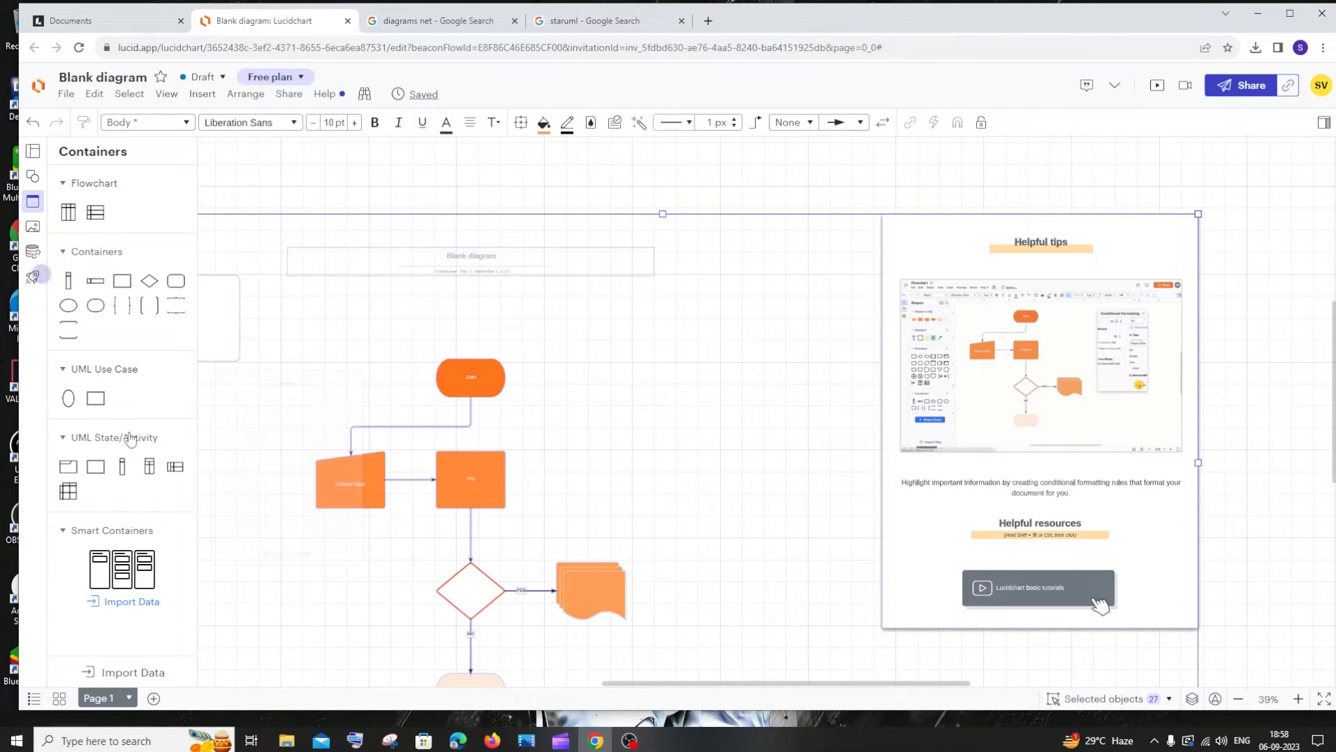
pyautogui.click(33, 227)
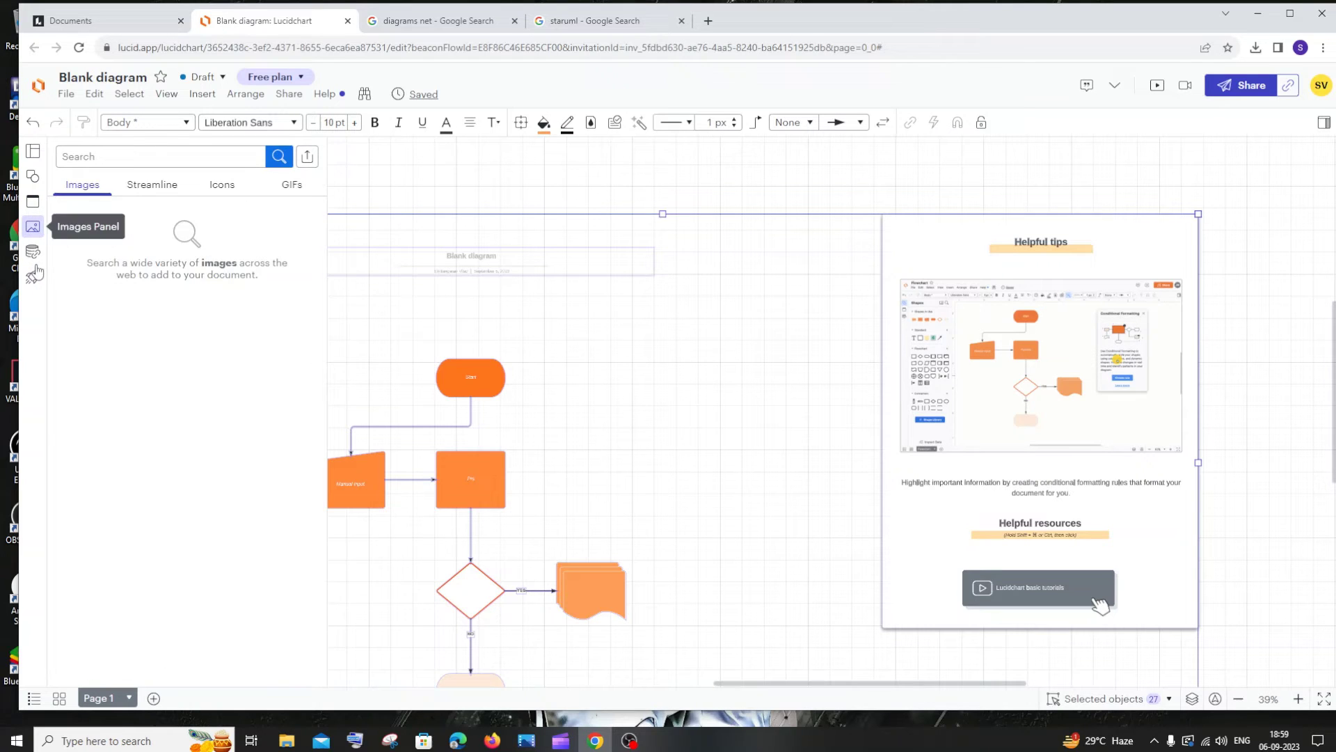
pyautogui.click(33, 251)
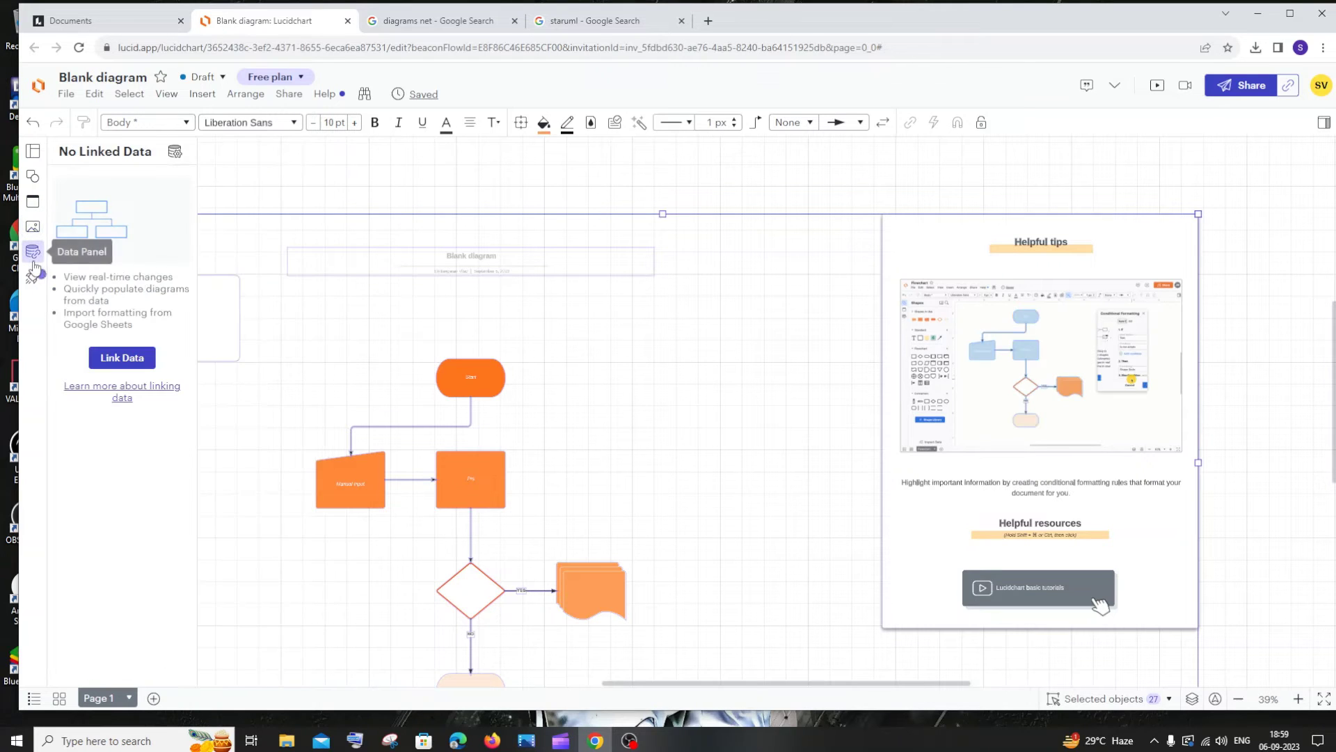
pyautogui.click(561, 318)
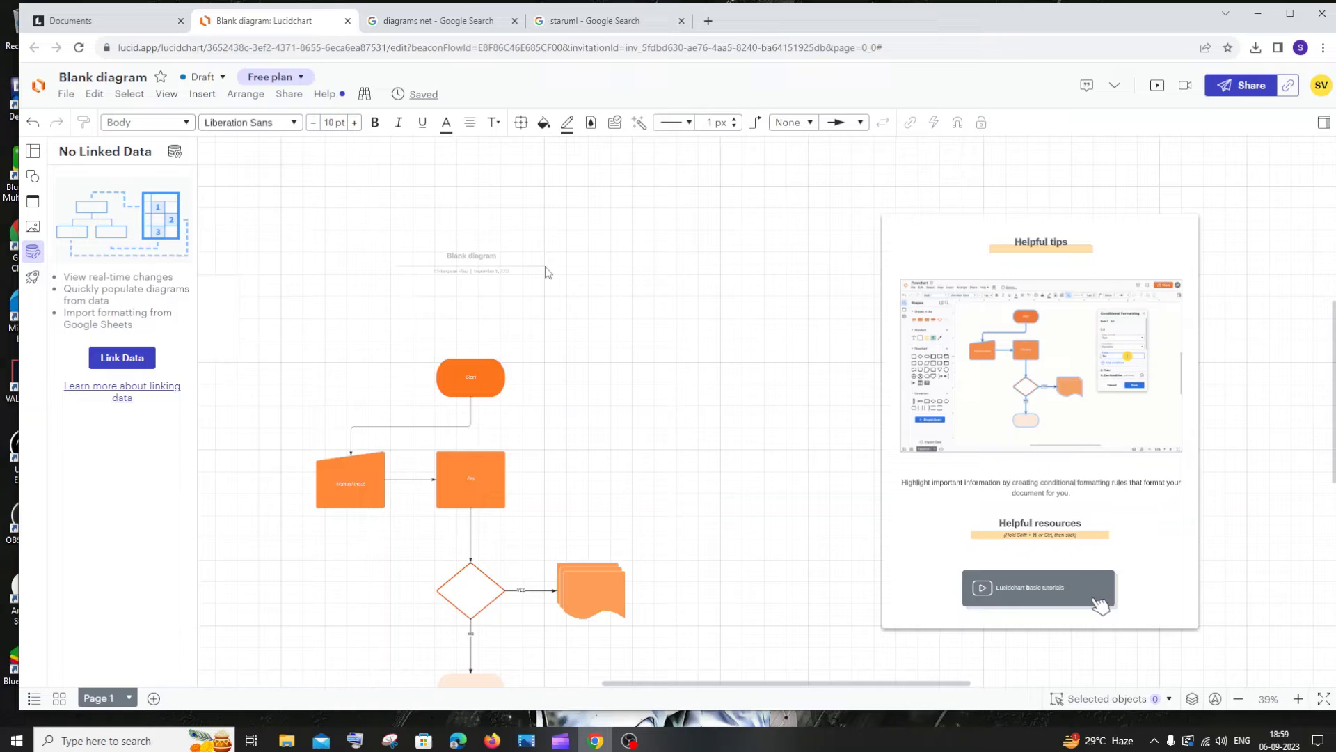
pyautogui.click(432, 28)
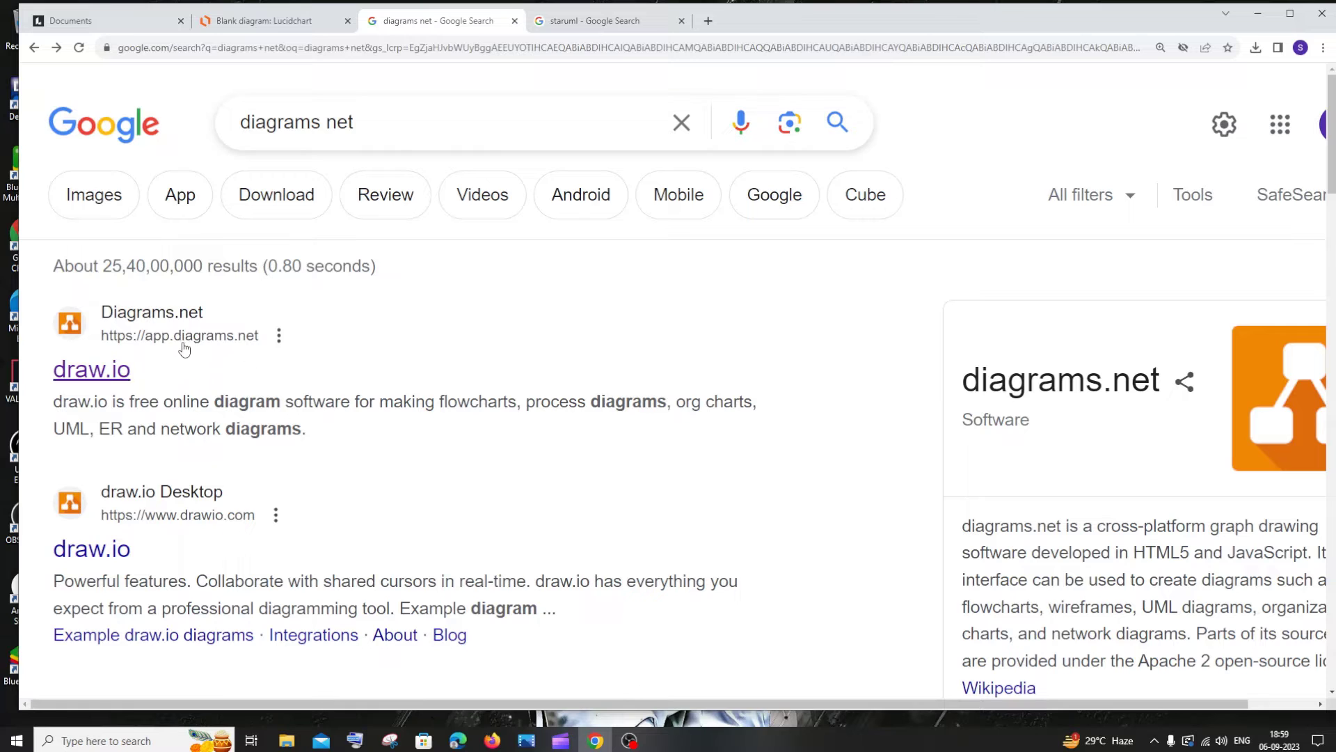
# - Open the draw.io result linking to app.diagrams.net
pyautogui.click(126, 379)
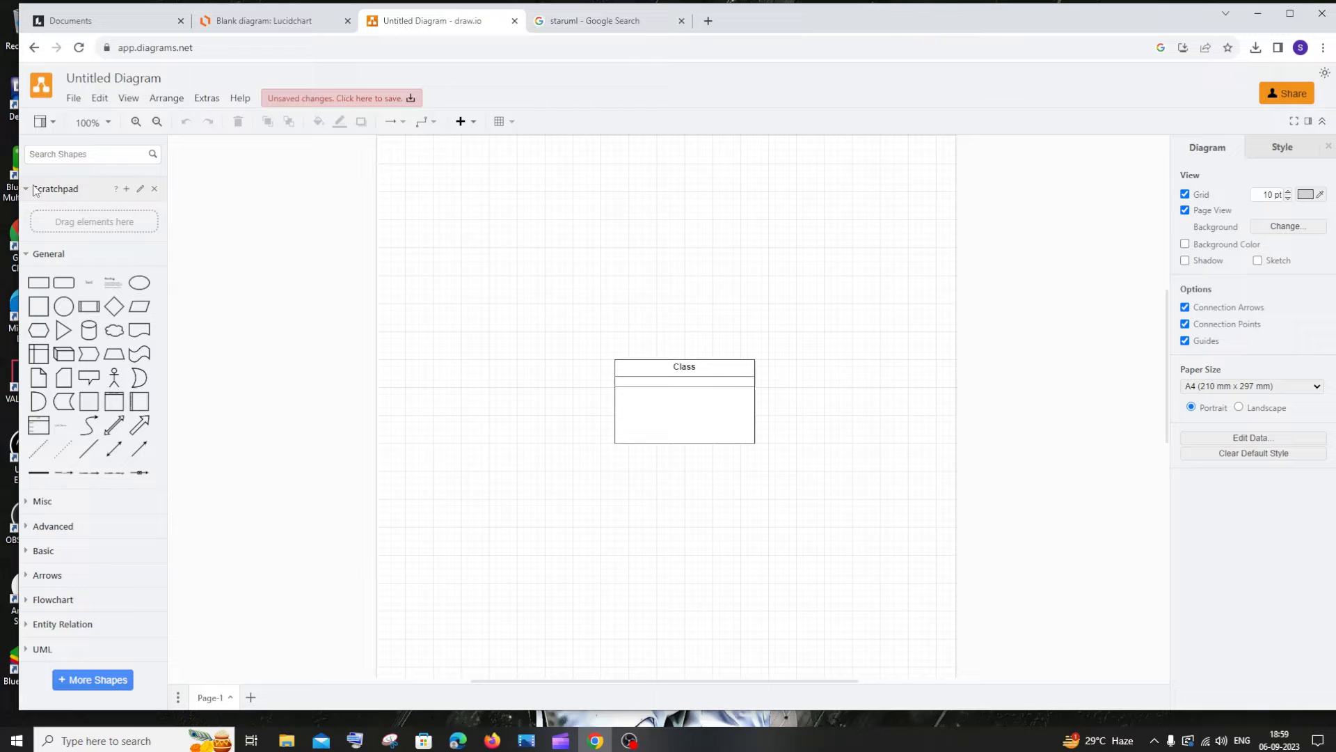
# - Expand the Flowchart and Entity Relation shape libraries, briefly toggling General and Basic
pyautogui.click(29, 256)
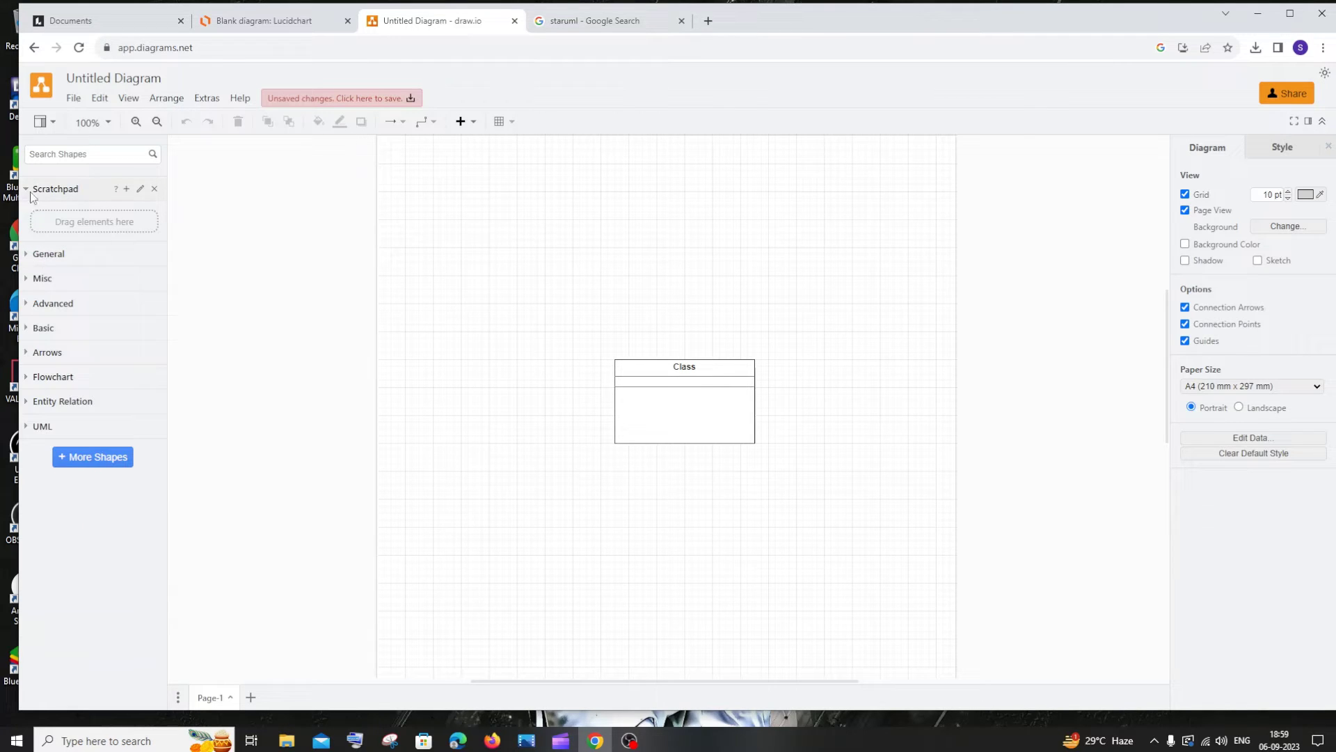
pyautogui.click(49, 257)
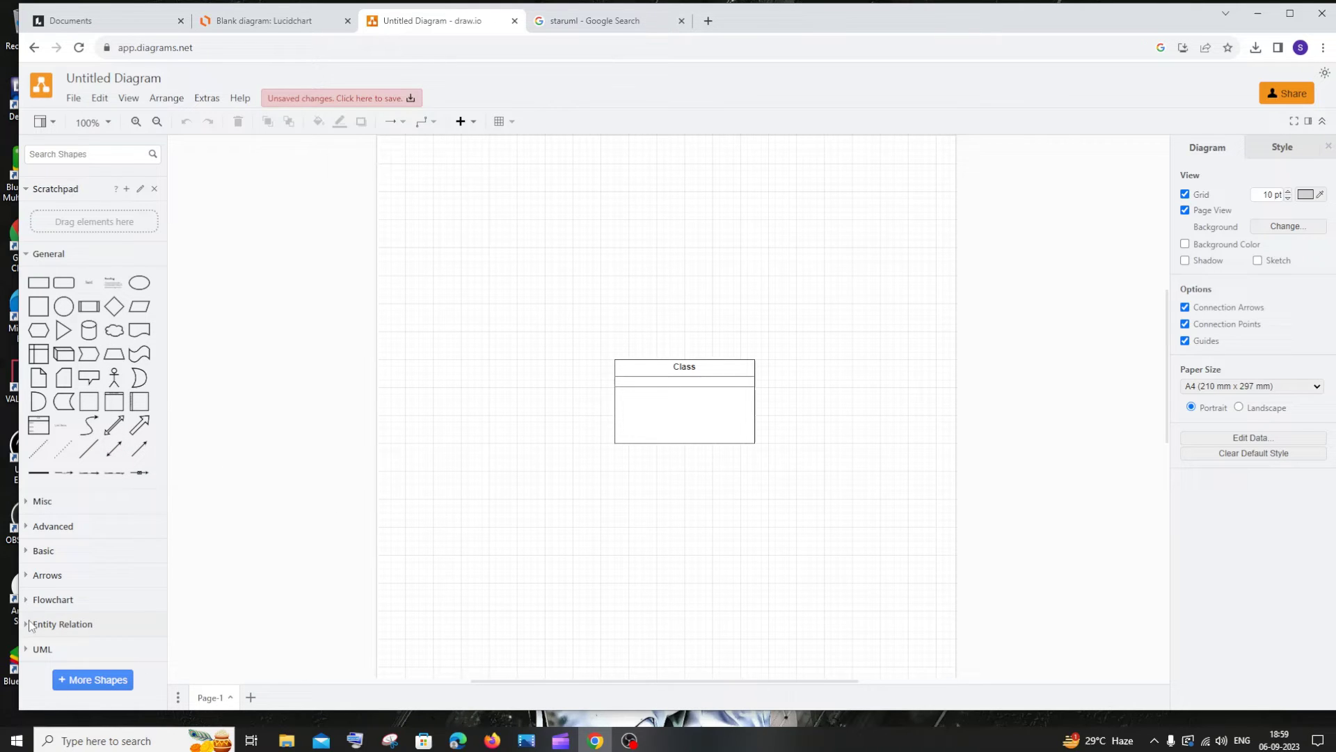
pyautogui.click(28, 600)
pyautogui.scroll(-3, 42, 522)
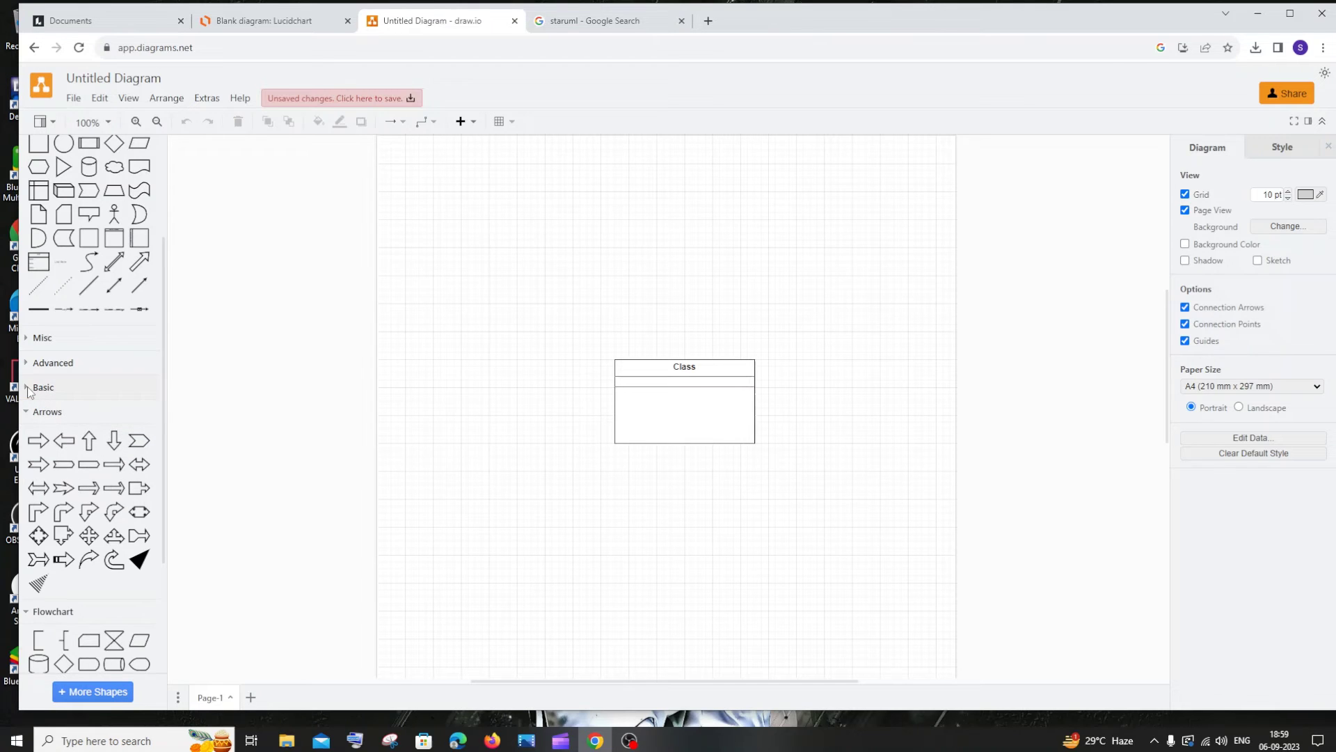
pyautogui.click(30, 387)
pyautogui.click(30, 387)
pyautogui.scroll(-3, 103, 460)
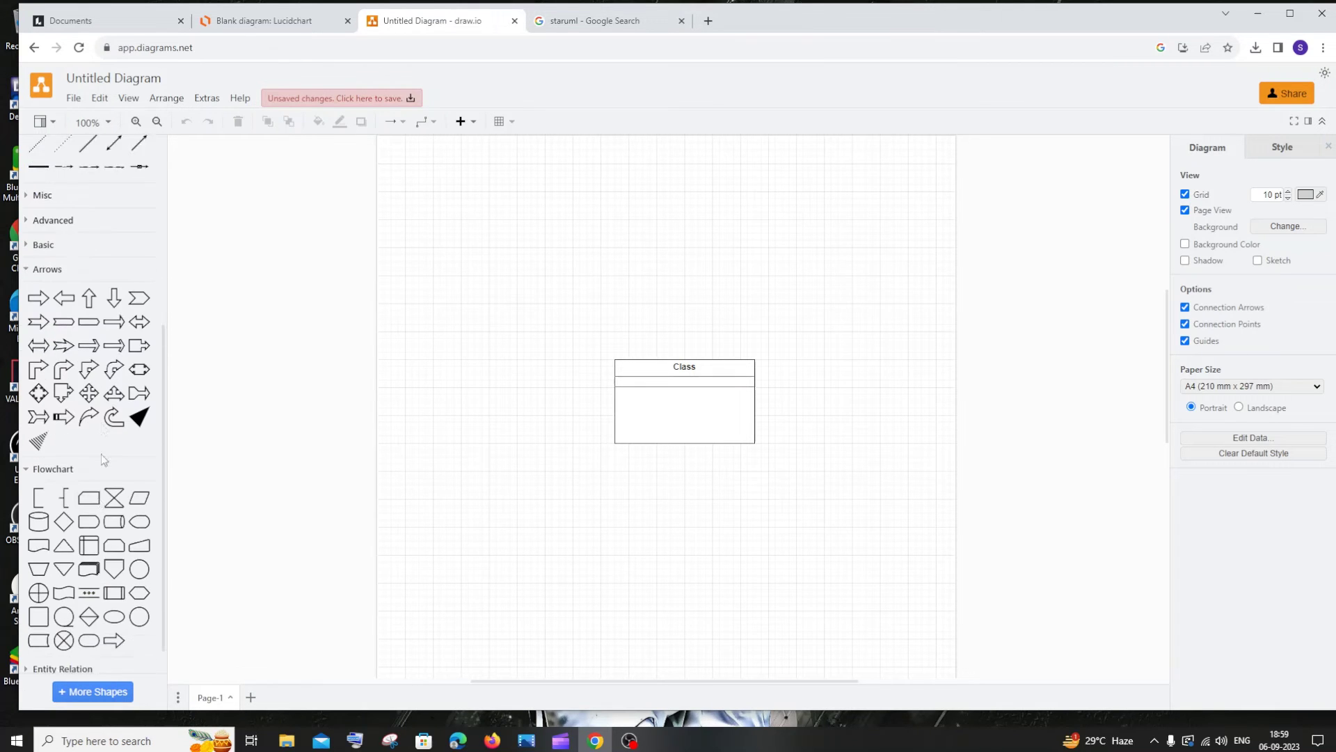
pyautogui.click(62, 631)
pyautogui.scroll(-2, 106, 536)
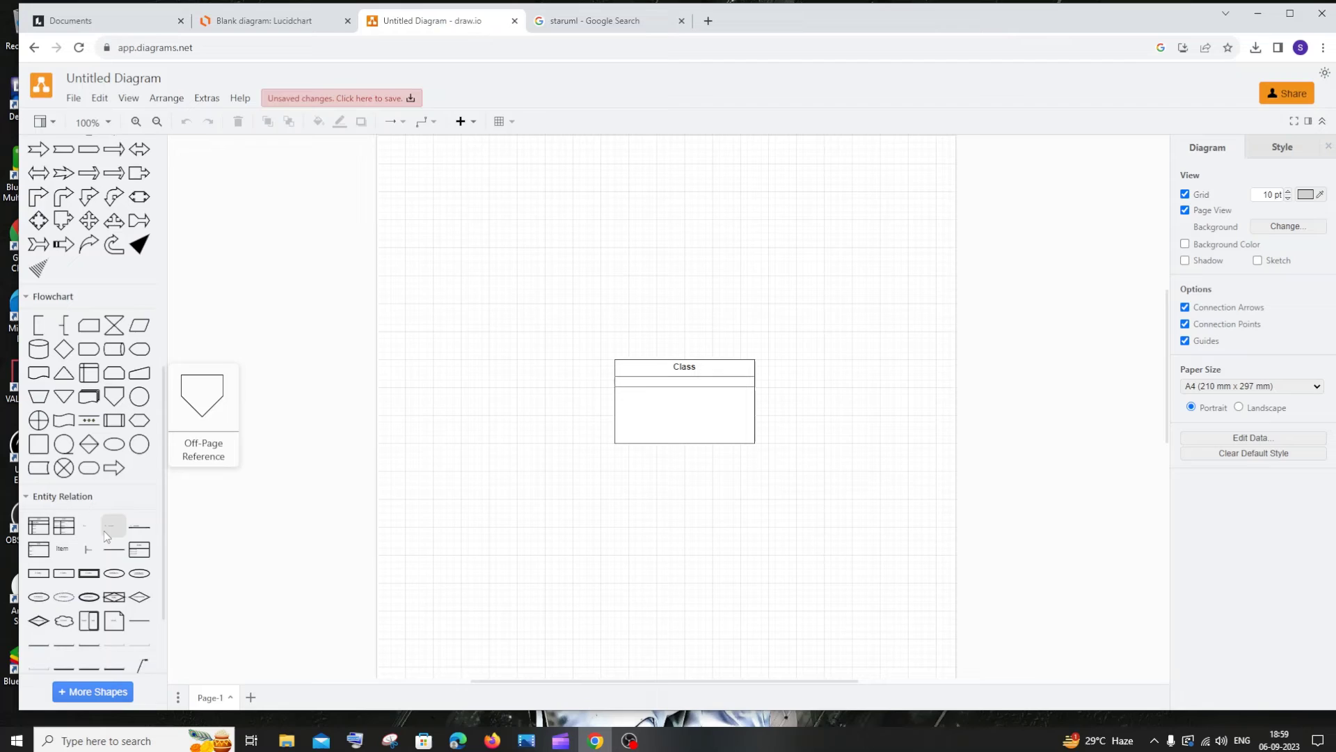
pyautogui.scroll(-2, 107, 534)
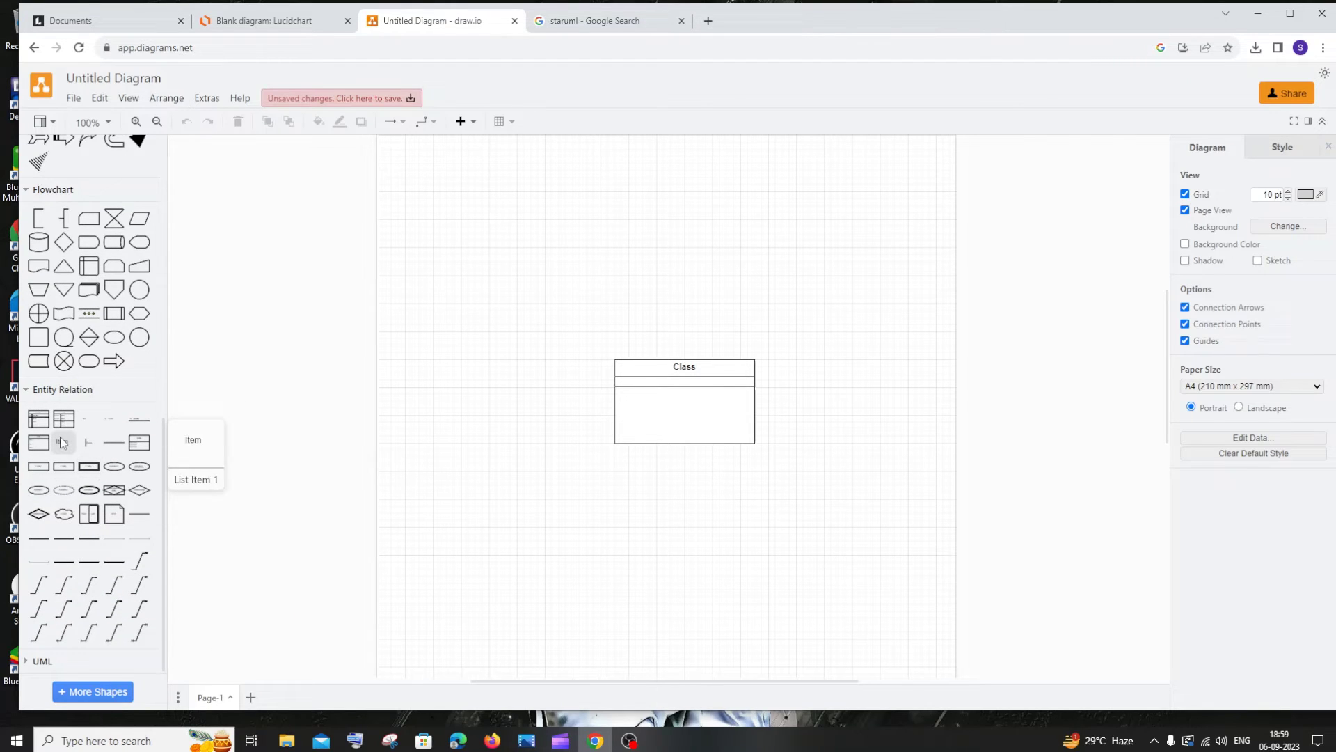
# - Add an ER Table with PK UniqueID left of the Class box, moving Class right
pyautogui.click(38, 418)
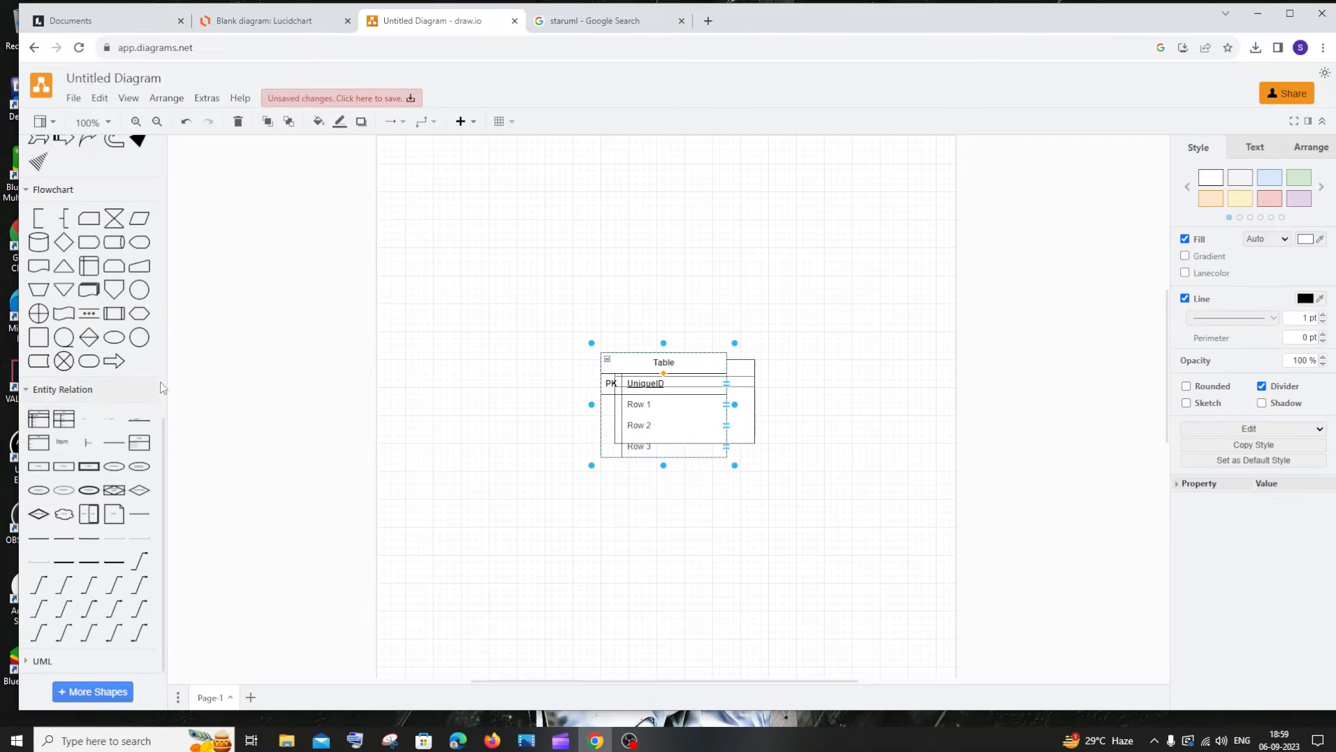
pyautogui.moveTo(641, 357); pyautogui.dragTo(542, 310)
pyautogui.click(696, 320)
pyautogui.moveTo(710, 386); pyautogui.dragTo(765, 372)
# - Collapse Entity Relation and browse the shapes in the UML library
pyautogui.click(38, 387)
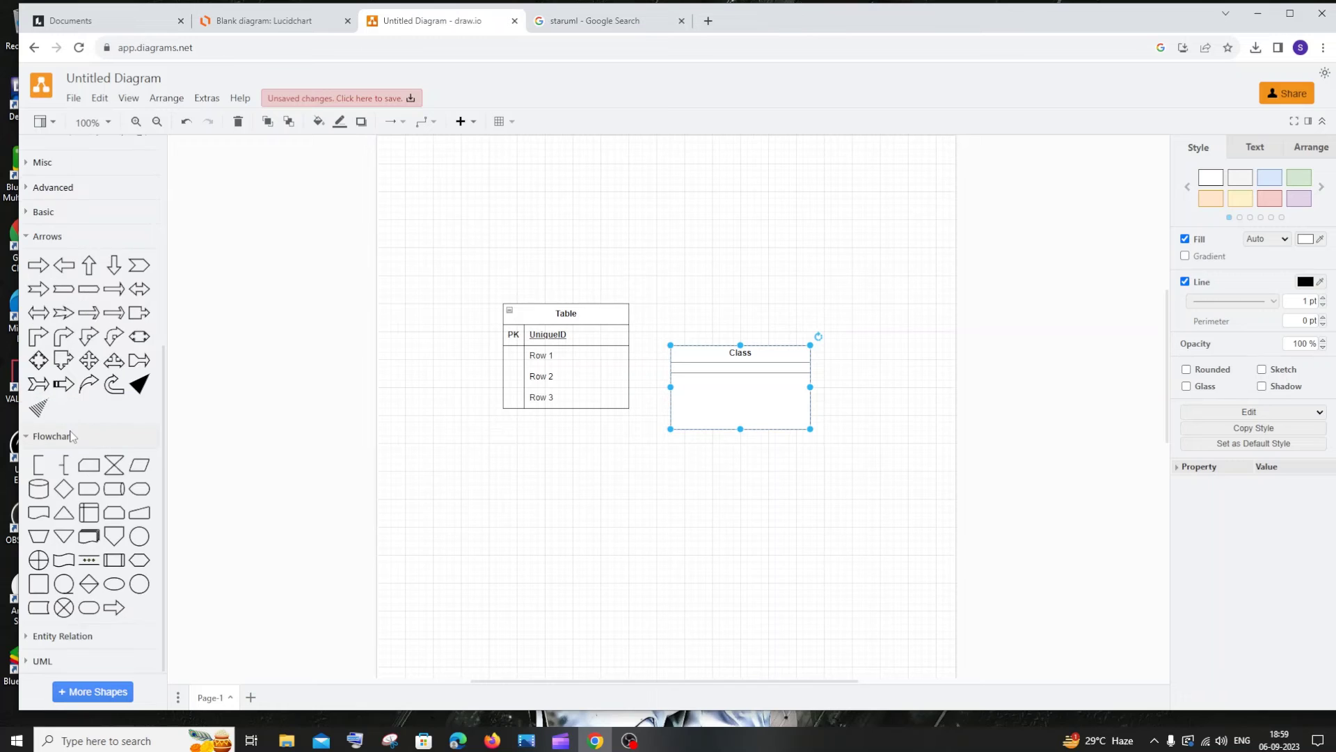
pyautogui.click(42, 660)
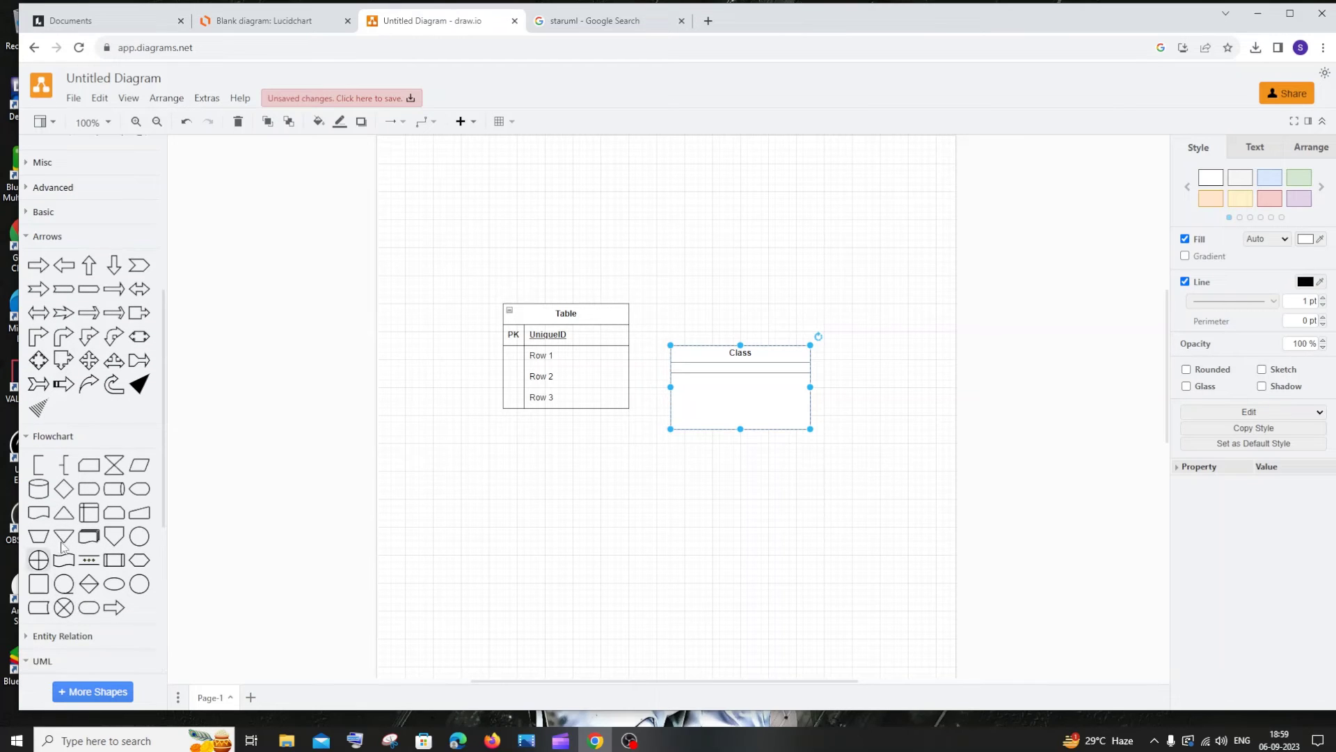
pyautogui.moveTo(58, 424)
pyautogui.moveTo(80, 381)
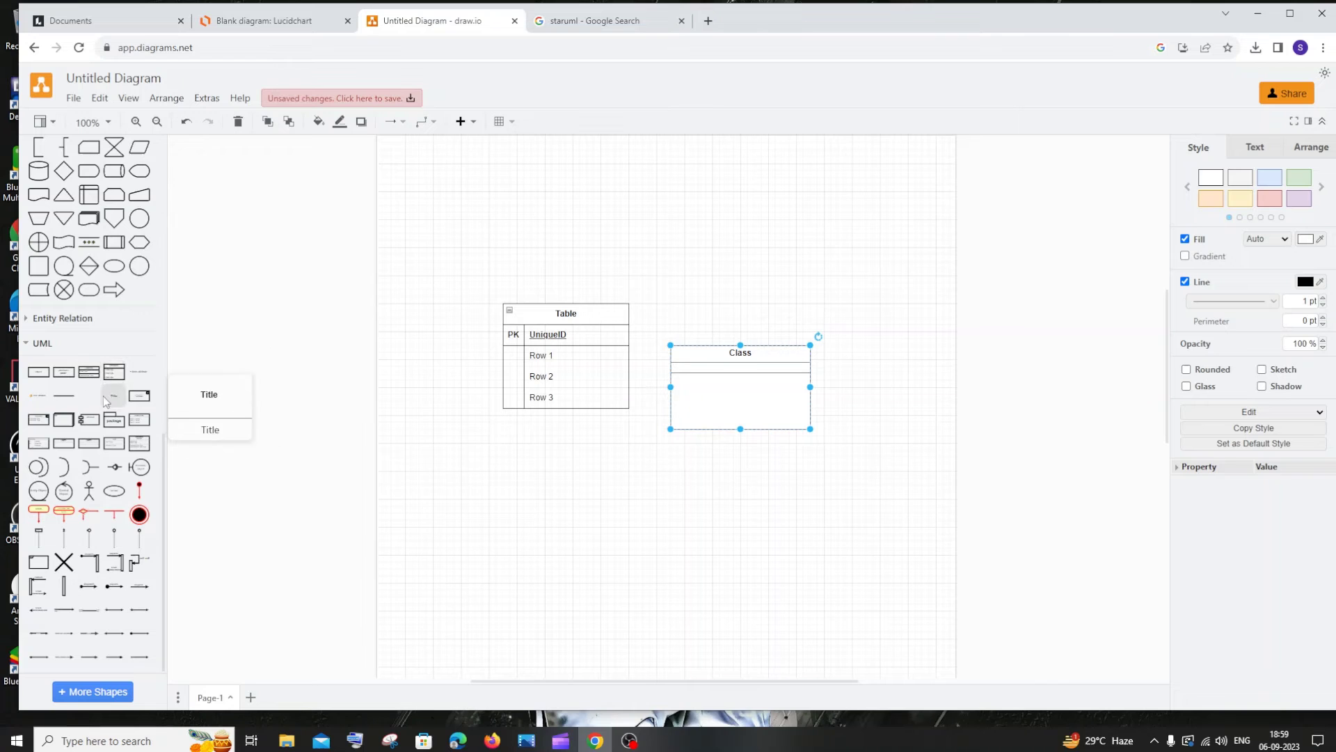
pyautogui.moveTo(93, 601)
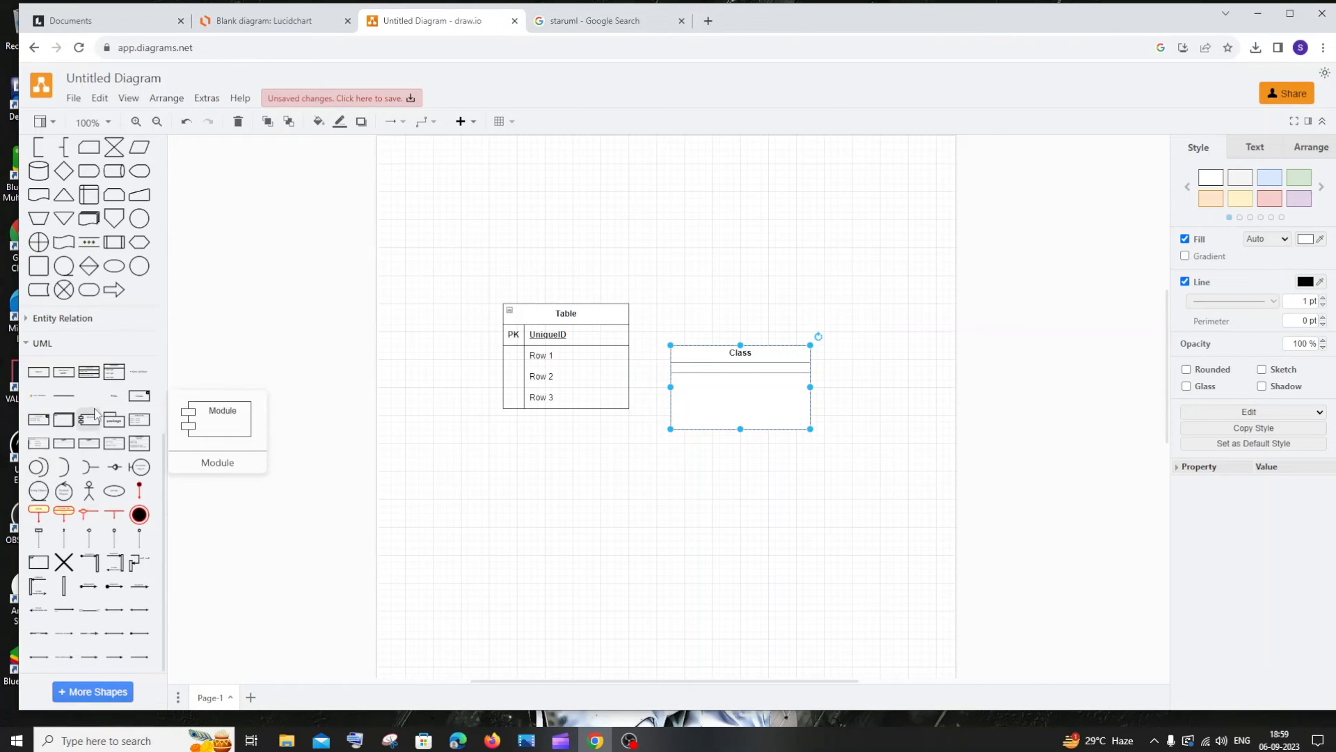
pyautogui.moveTo(114, 450)
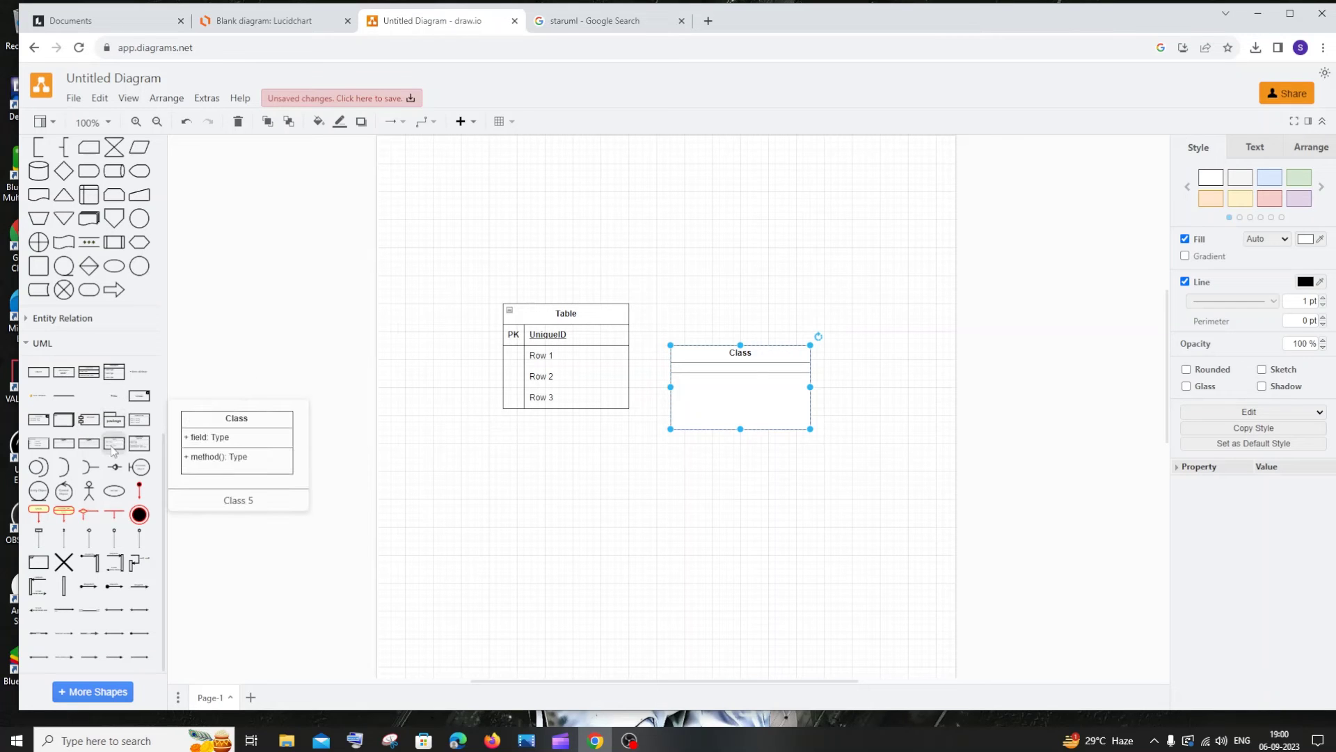
# - Look over the diagram's File > Export as formats
pyautogui.click(74, 99)
pyautogui.moveTo(156, 338)
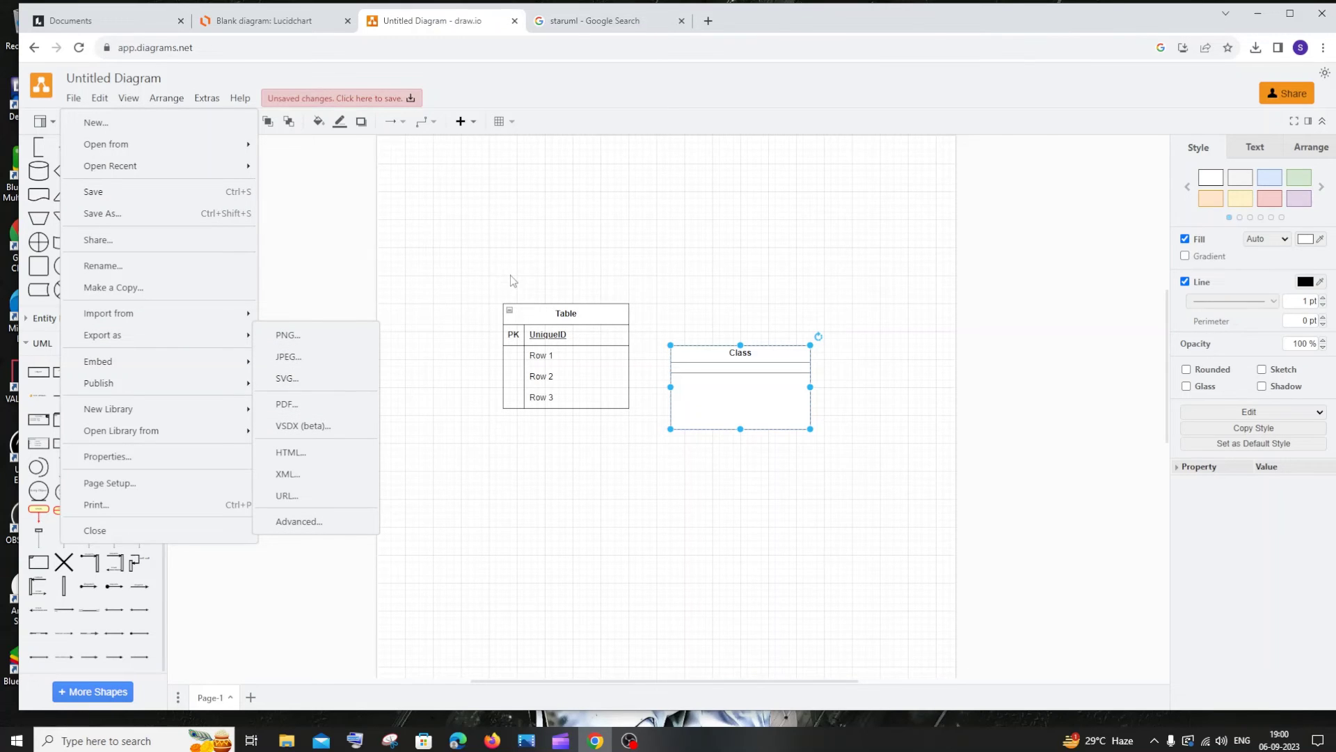
pyautogui.scroll(2, 511, 274)
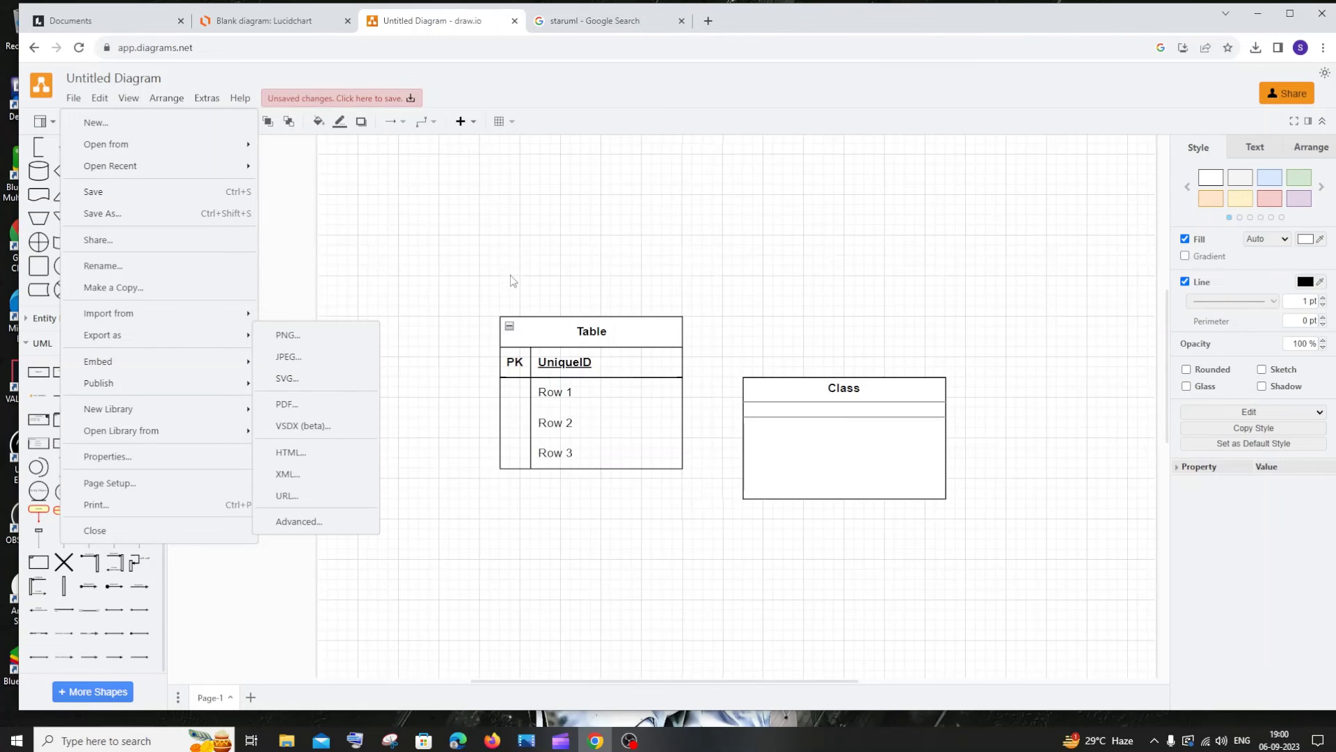
# - Open the StarUML website from the 'staruml' Google results
pyautogui.click(589, 22)
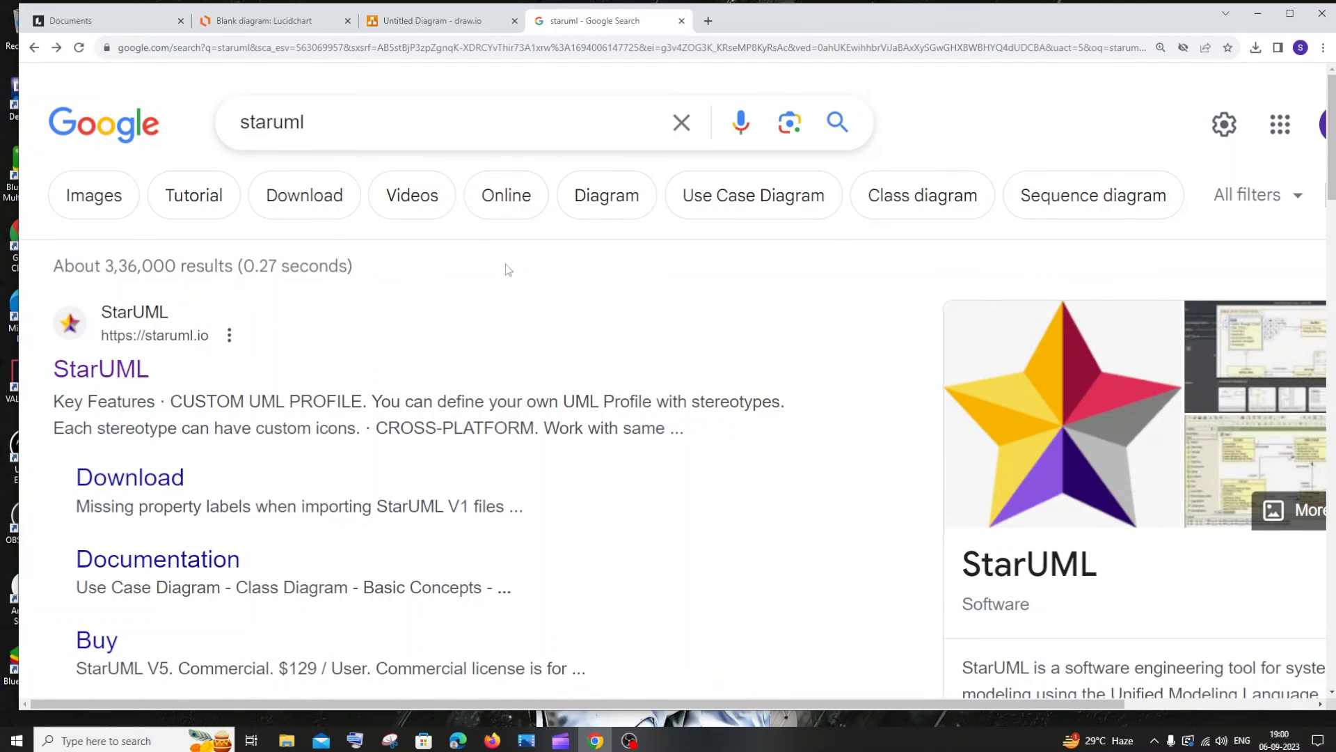
pyautogui.scroll(-2, 456, 279)
pyautogui.scroll(2, 456, 281)
pyautogui.click(128, 357)
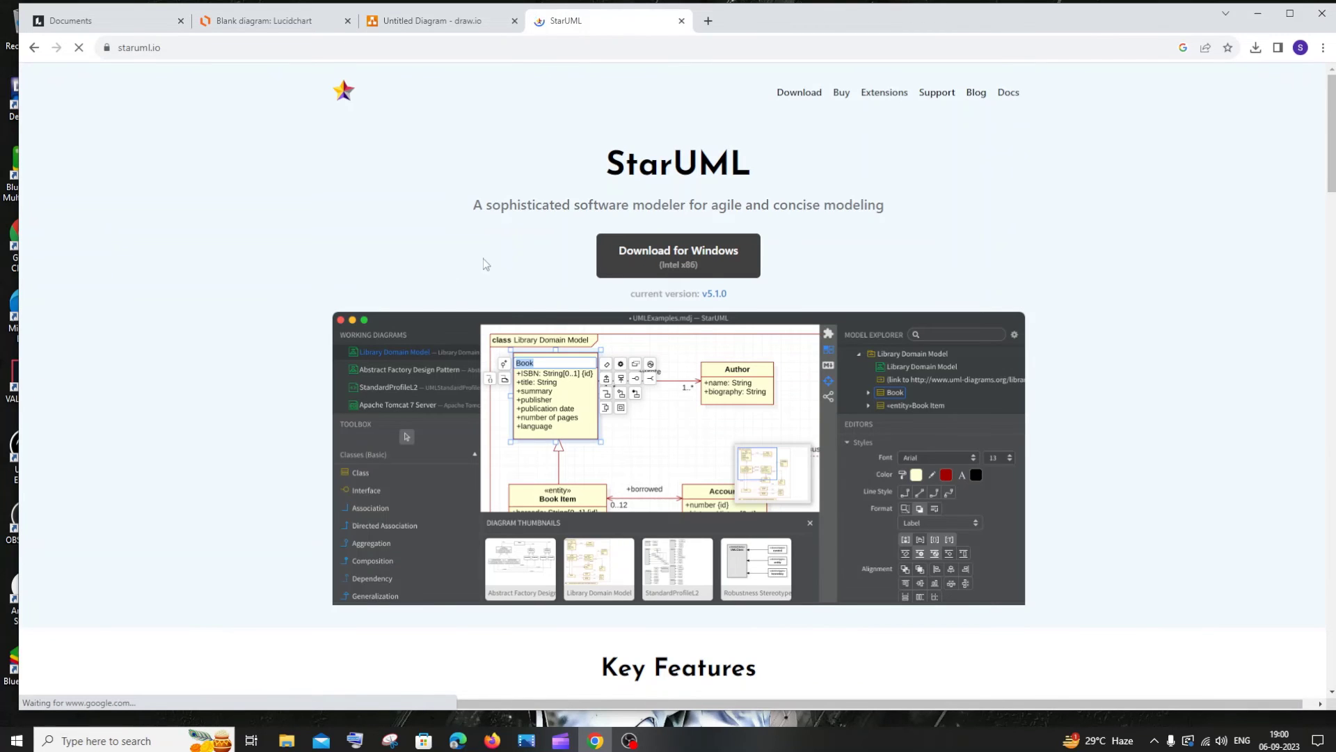
# - Zoom staruml.io to 110% and scroll past UML 2, SysML Support and Extension Manager, then back
pyautogui.hotkey('ctrl', '+')
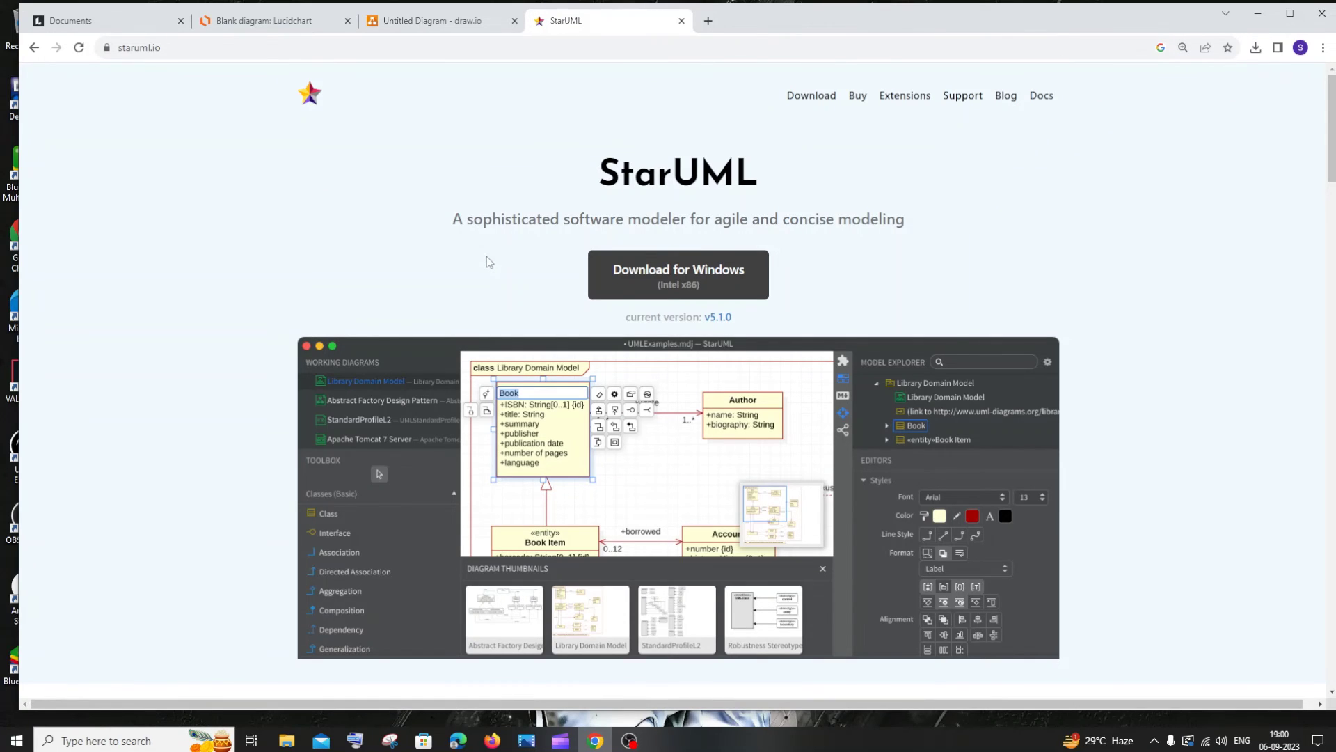
pyautogui.scroll(-8, 487, 256)
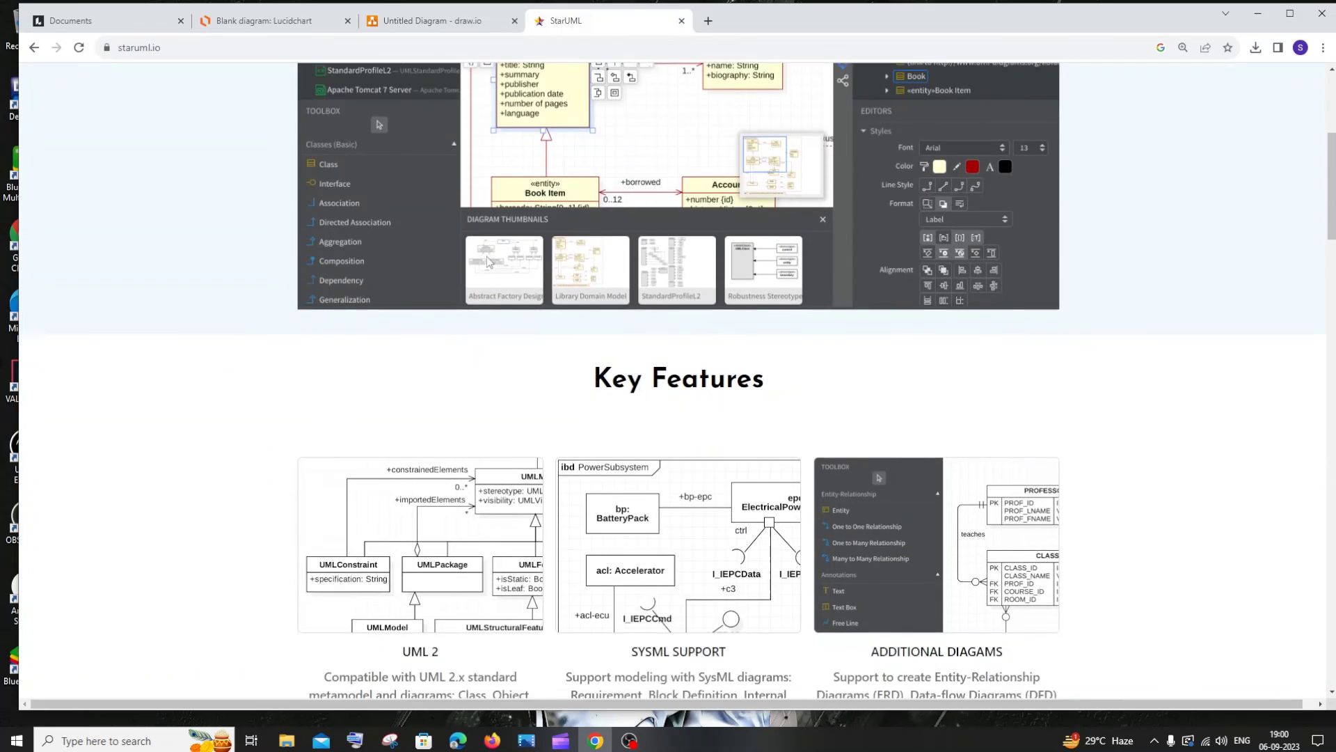
pyautogui.scroll(-8, 613, 347)
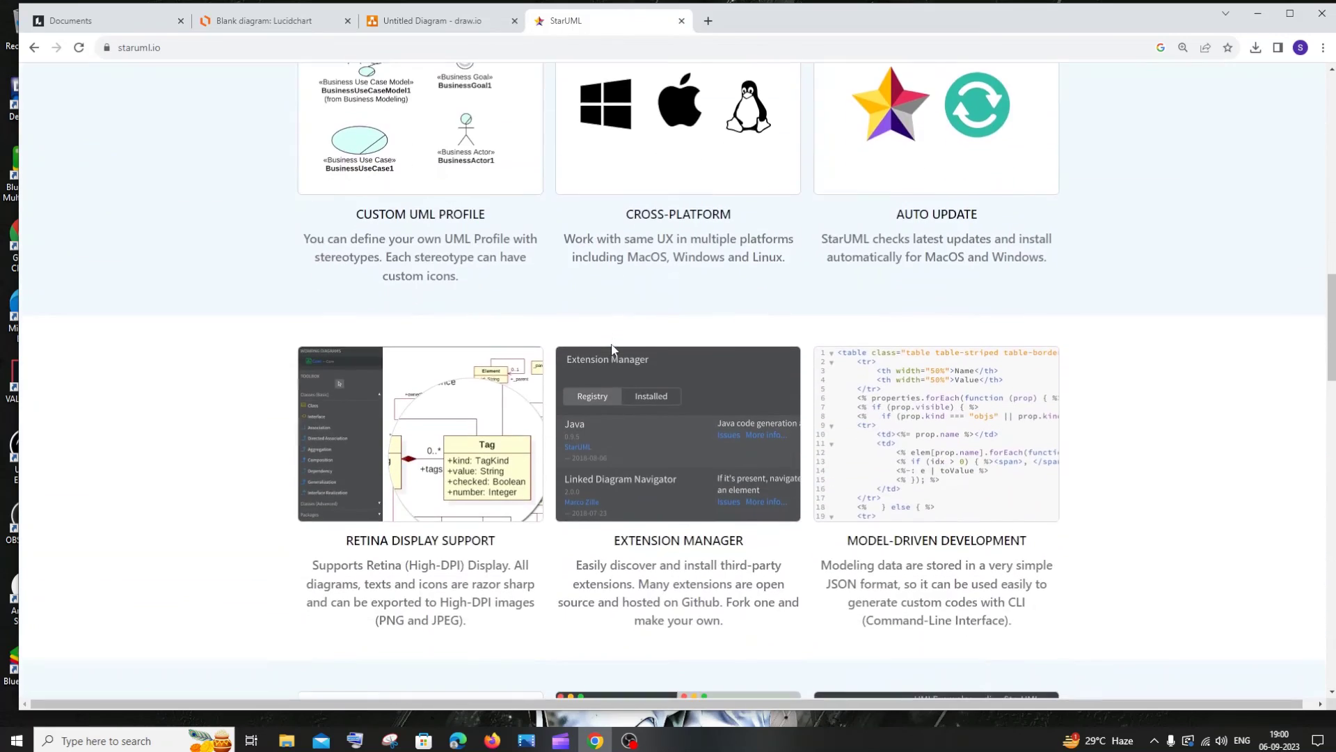
pyautogui.scroll(15, 613, 348)
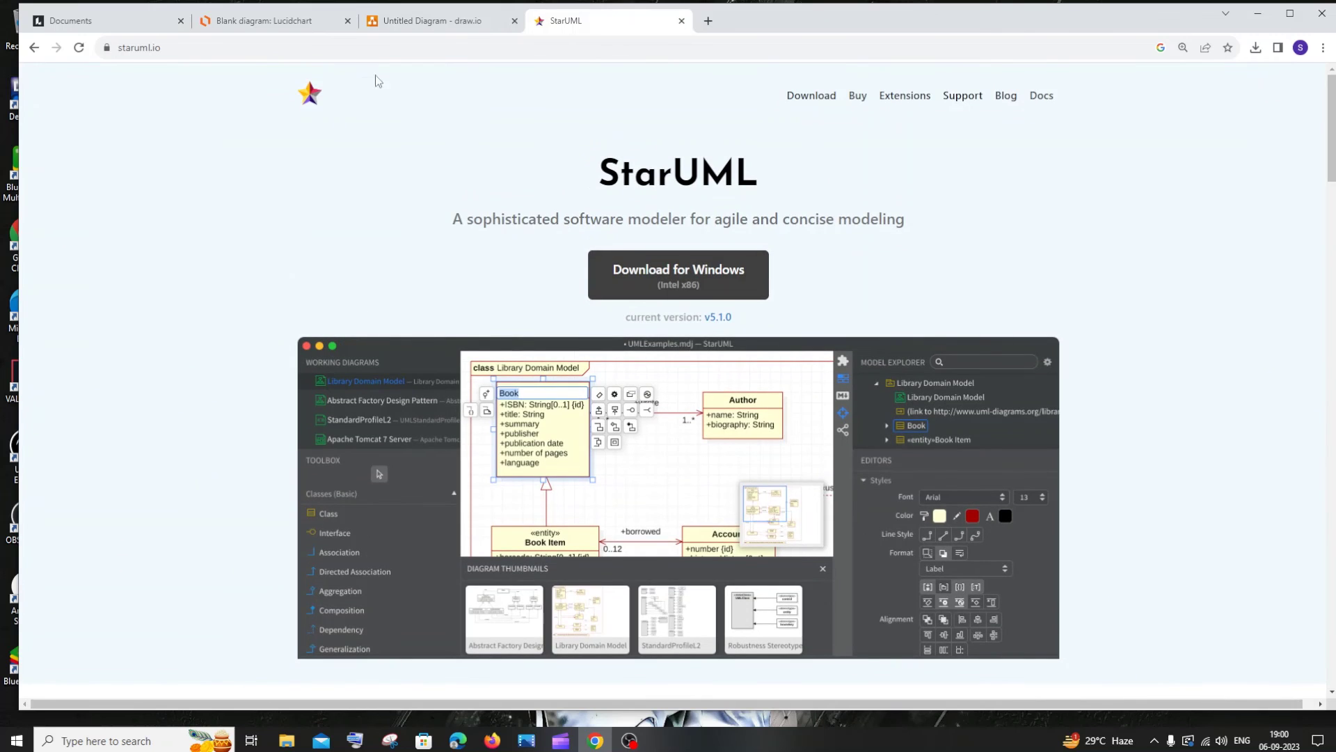
pyautogui.click(418, 21)
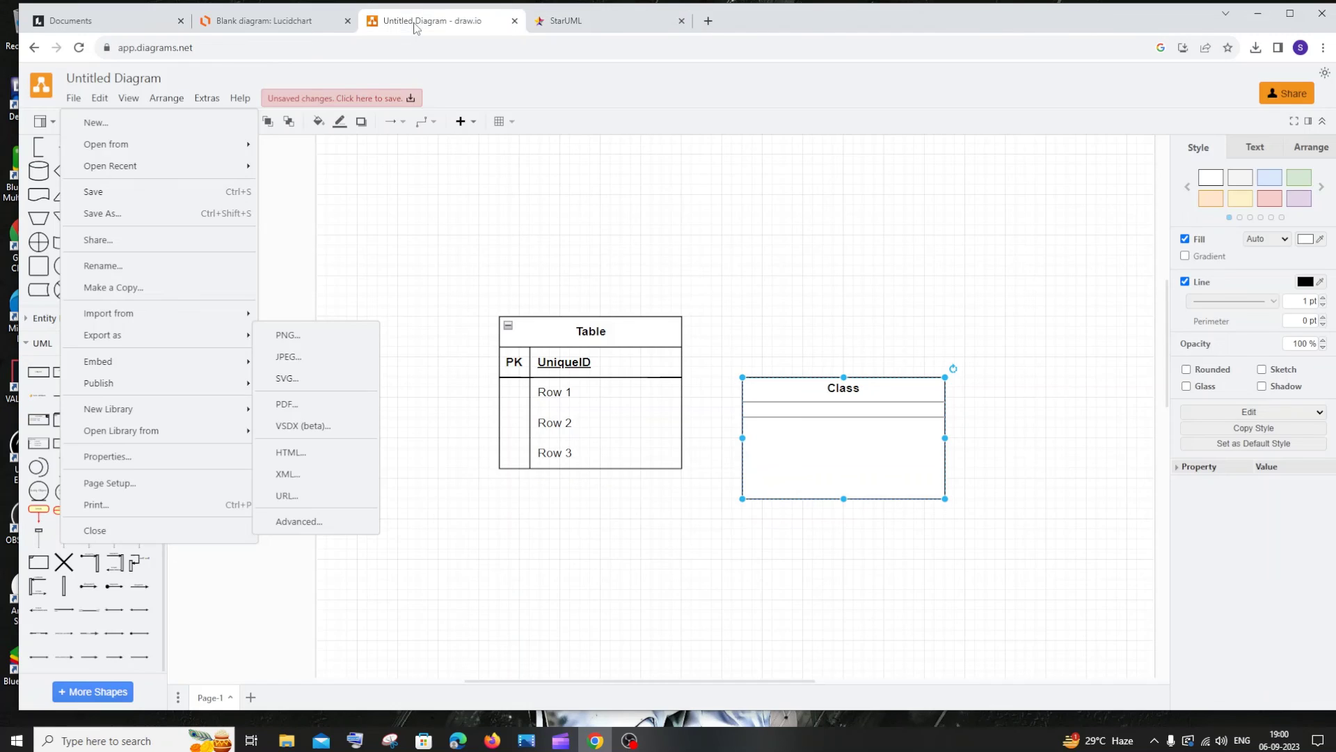
pyautogui.click(313, 22)
pyautogui.scroll(2, 535, 219)
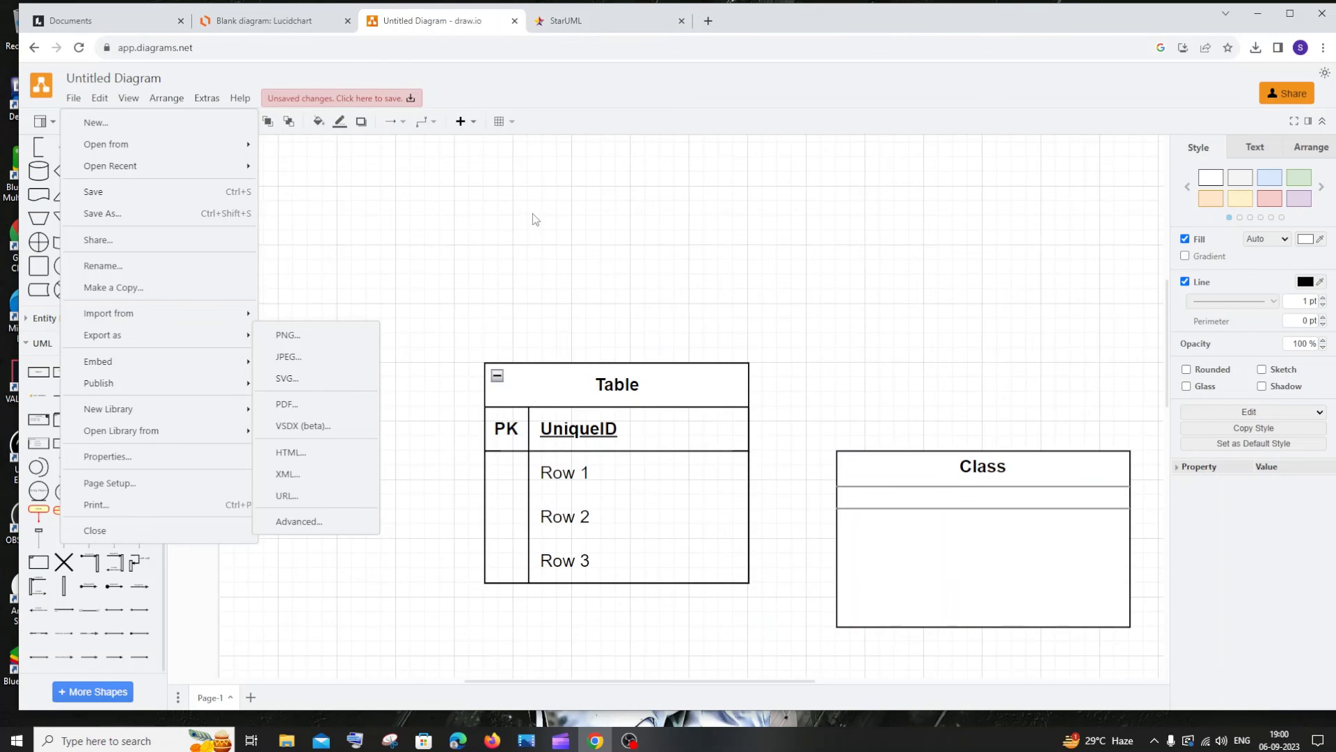
pyautogui.click(586, 28)
pyautogui.click(485, 19)
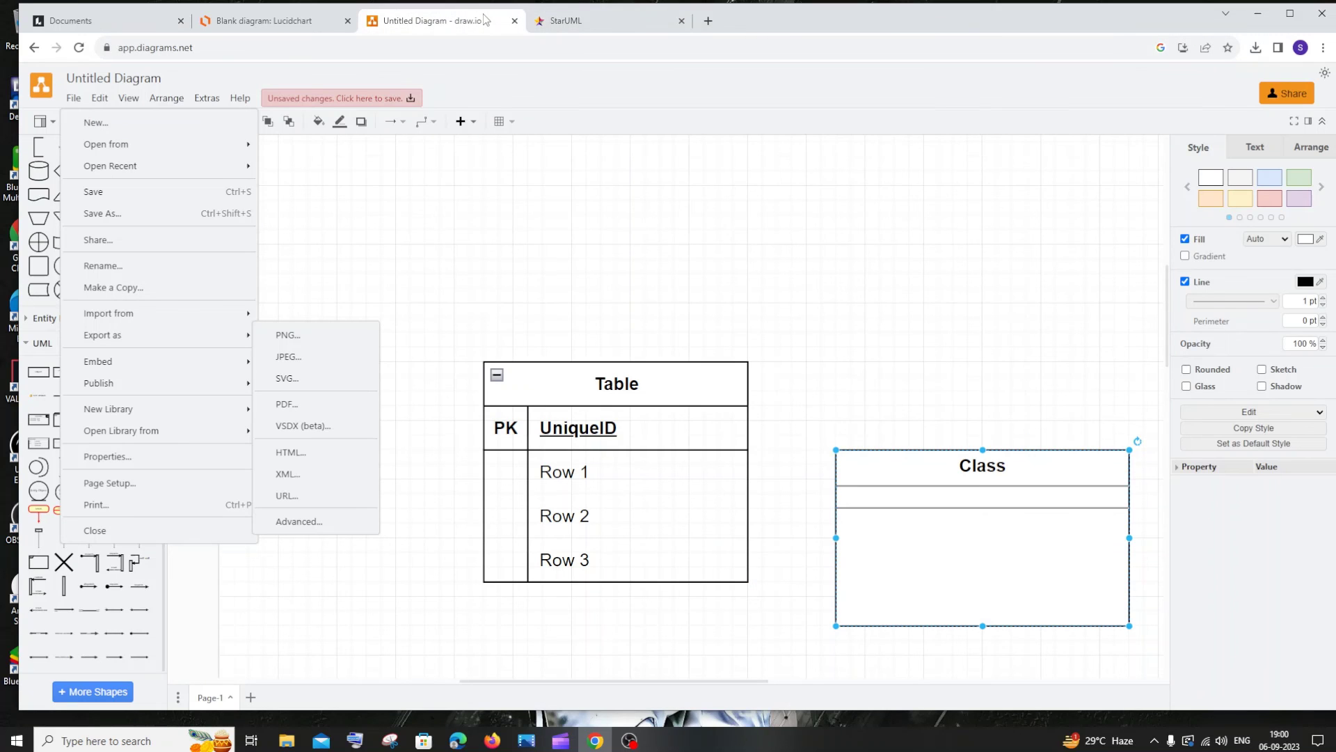